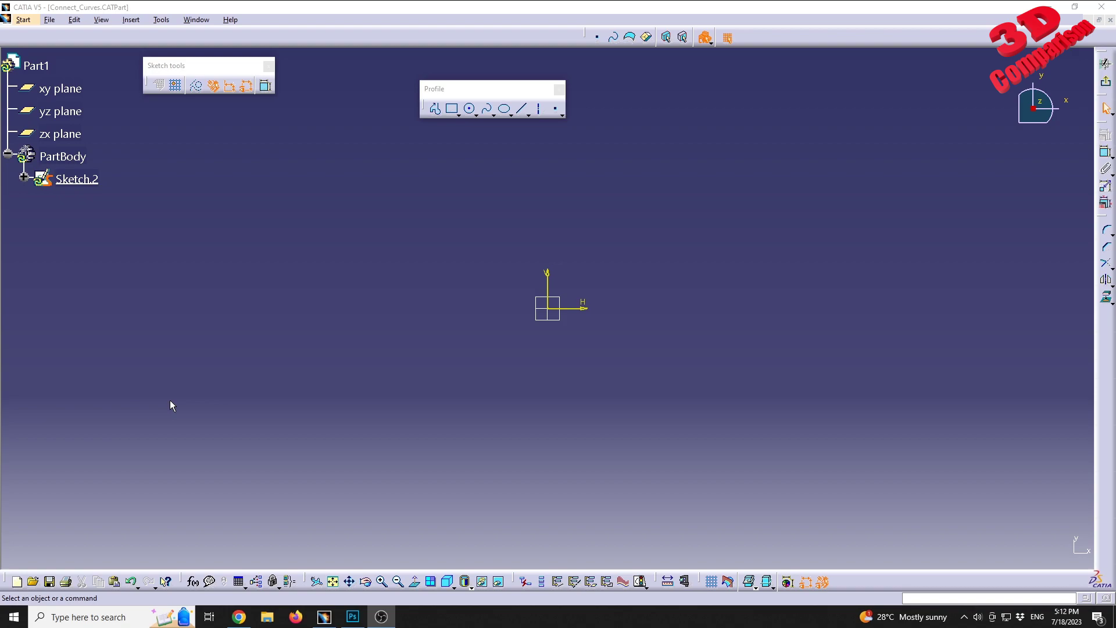
Draw an open wavy spline through eleven control points, running below the sketch origin and curling back above it on the far side
{"action": "left_click", "coordinate": [488, 110]}
{"action": "mouse_move", "coordinate": [464, 87]}
{"action": "left_mouse_down"}
{"action": "mouse_move", "coordinate": [585, 129]}
{"action": "mouse_move", "coordinate": [564, 122]}
{"action": "left_mouse_up"}
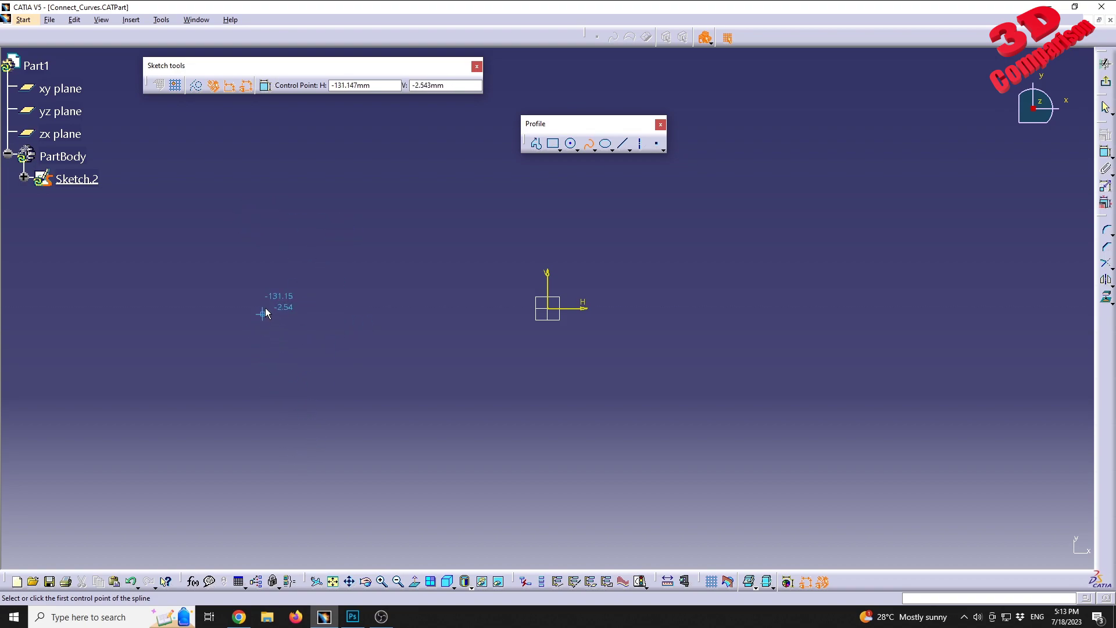
{"action": "left_click", "coordinate": [274, 286]}
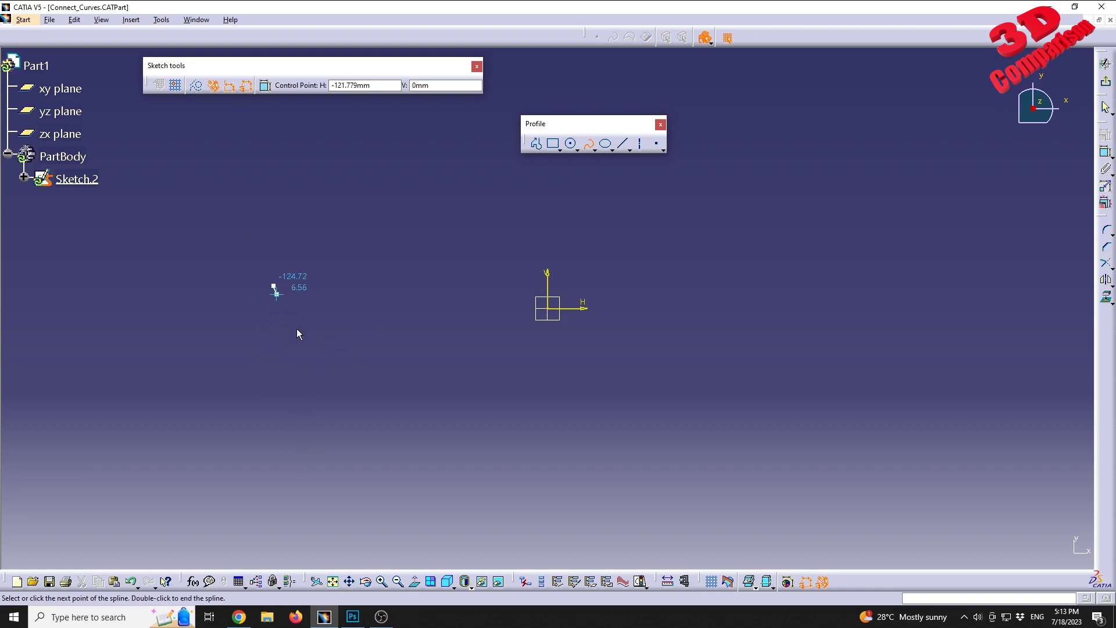
{"action": "left_click", "coordinate": [370, 420]}
{"action": "left_click", "coordinate": [509, 429]}
{"action": "left_click", "coordinate": [623, 371]}
{"action": "left_click", "coordinate": [686, 319]}
{"action": "left_click", "coordinate": [766, 366]}
{"action": "left_click", "coordinate": [820, 446]}
{"action": "left_click", "coordinate": [944, 454]}
{"action": "left_click", "coordinate": [962, 357]}
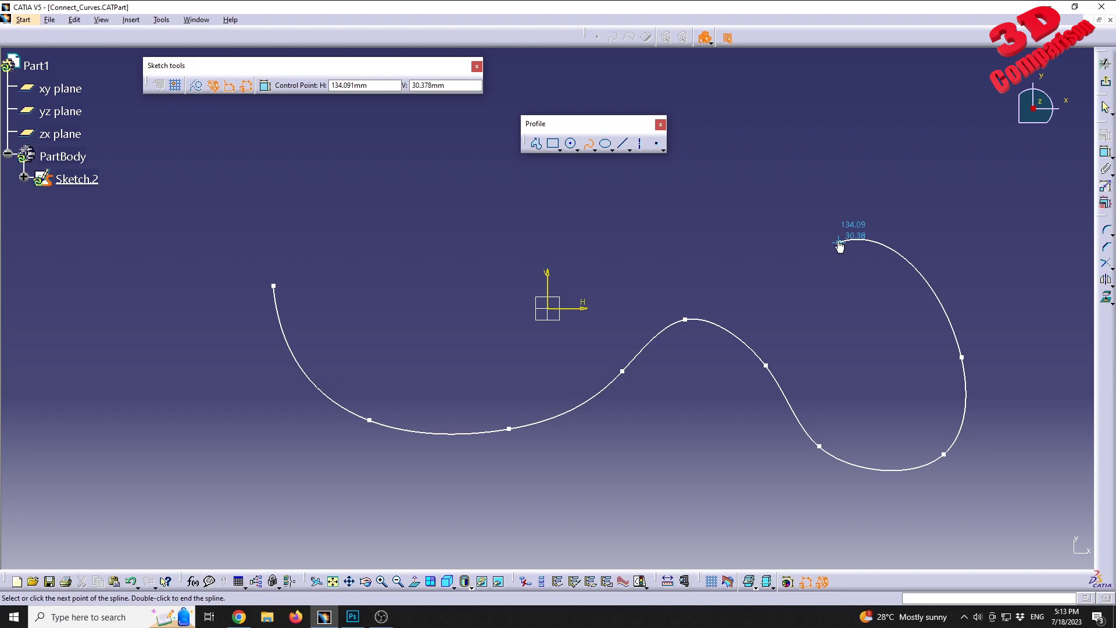
{"action": "double_click", "coordinate": [838, 240]}
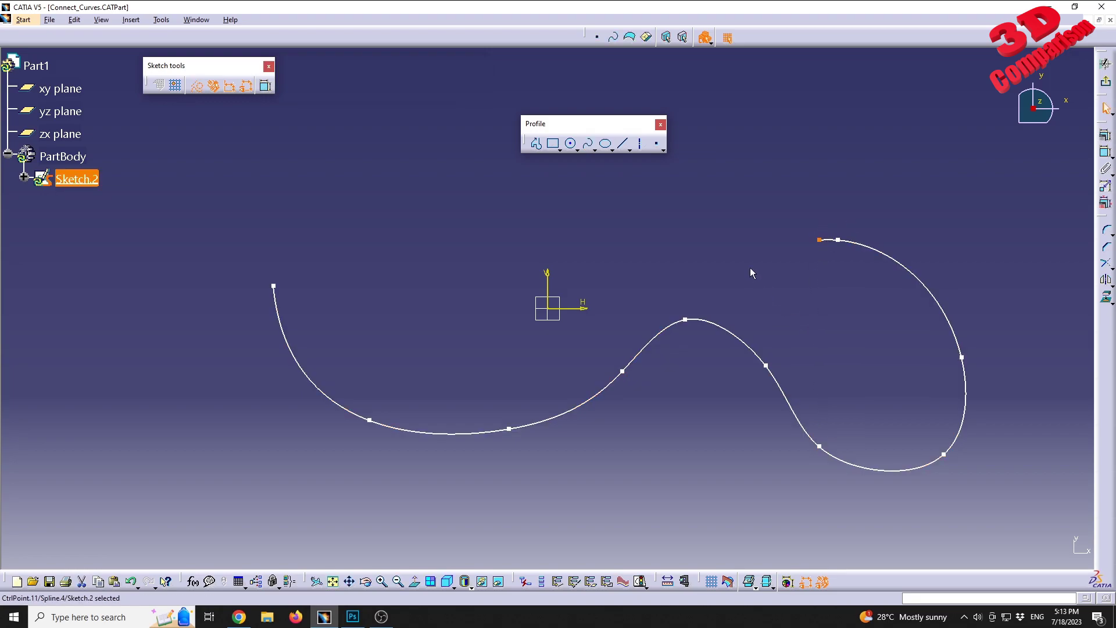
Draw a second spline through four control points above the first curve and close it into a loop
{"action": "left_click", "coordinate": [587, 143]}
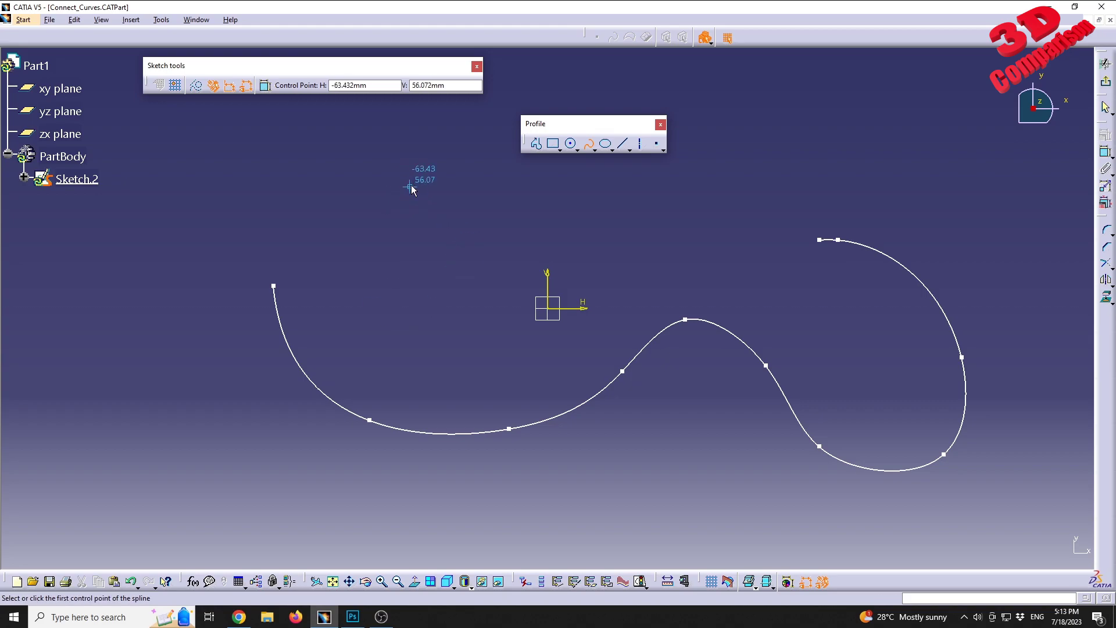
{"action": "left_click", "coordinate": [417, 149]}
{"action": "left_click", "coordinate": [379, 211]}
{"action": "left_click", "coordinate": [447, 296]}
{"action": "left_click", "coordinate": [528, 253]}
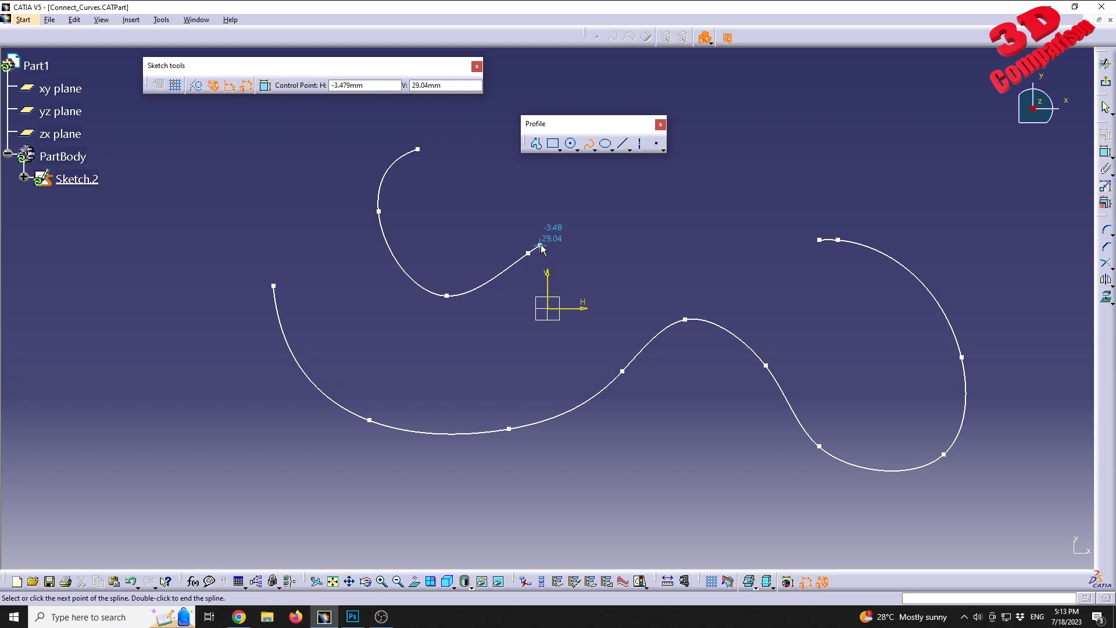
{"action": "right_click", "coordinate": [582, 208]}
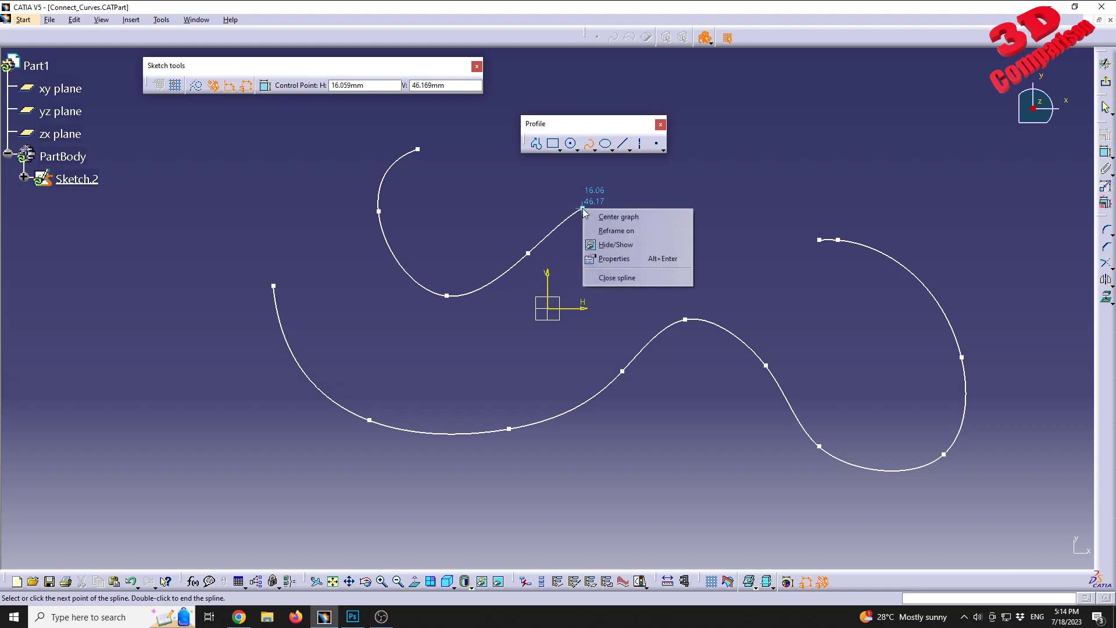
{"action": "left_click", "coordinate": [632, 280]}
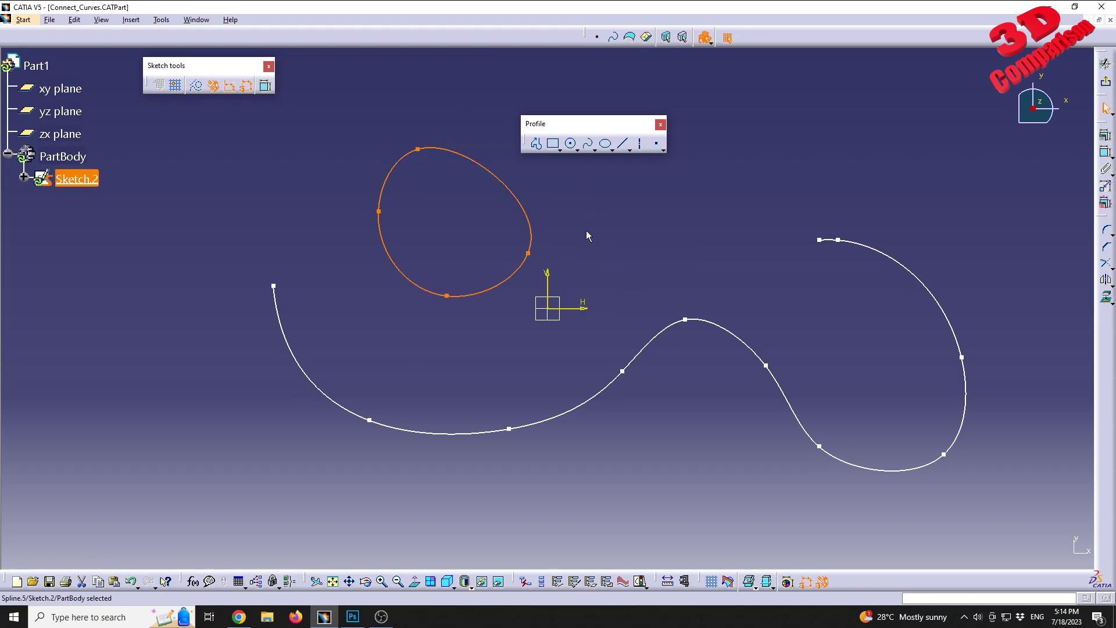
{"action": "left_click", "coordinate": [698, 243]}
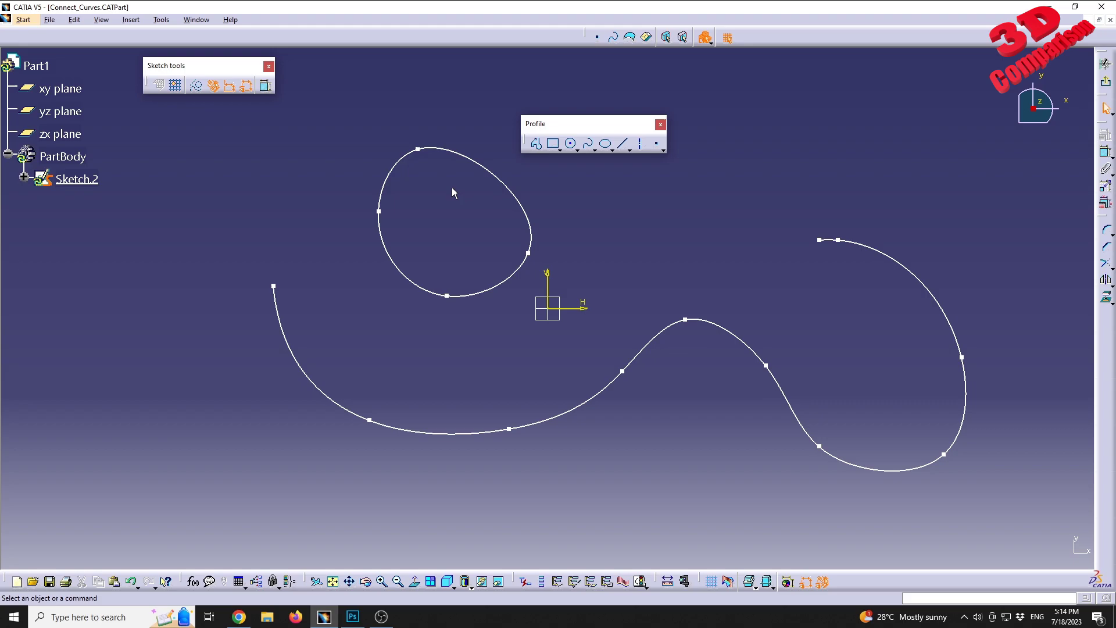
Edit the open spline's definition, impose tangency and curvature at CtrlPoint.3, and add a new control point after it
{"action": "double_click", "coordinate": [311, 386]}
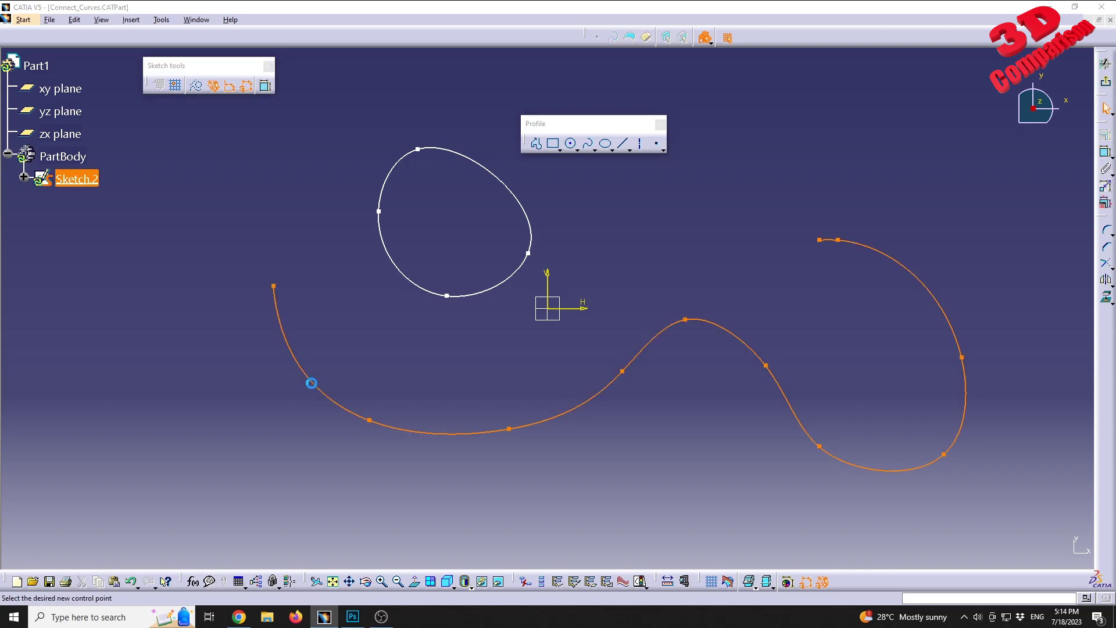
{"action": "left_click_drag", "start_coordinate": [928, 333], "coordinate": [795, 312]}
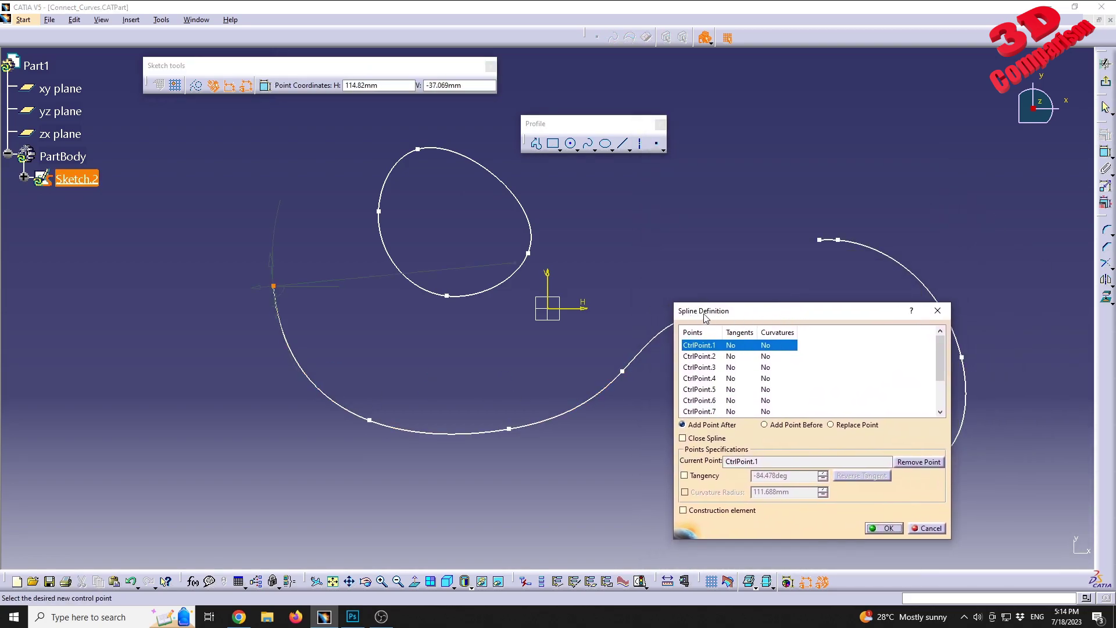
{"action": "left_click", "coordinate": [702, 358]}
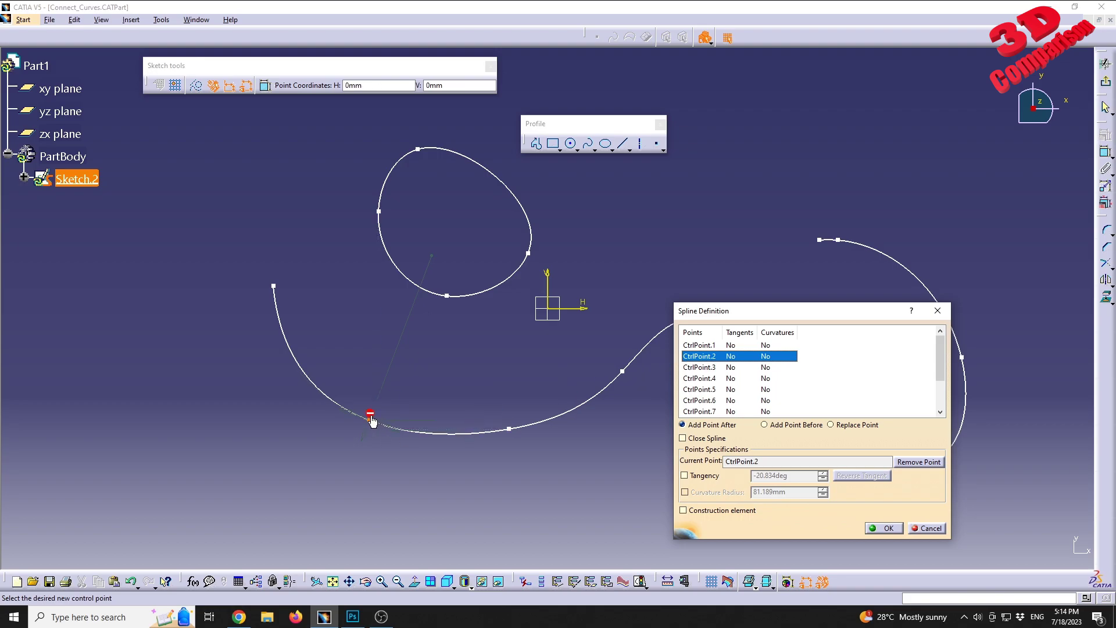
{"action": "left_click", "coordinate": [707, 368]}
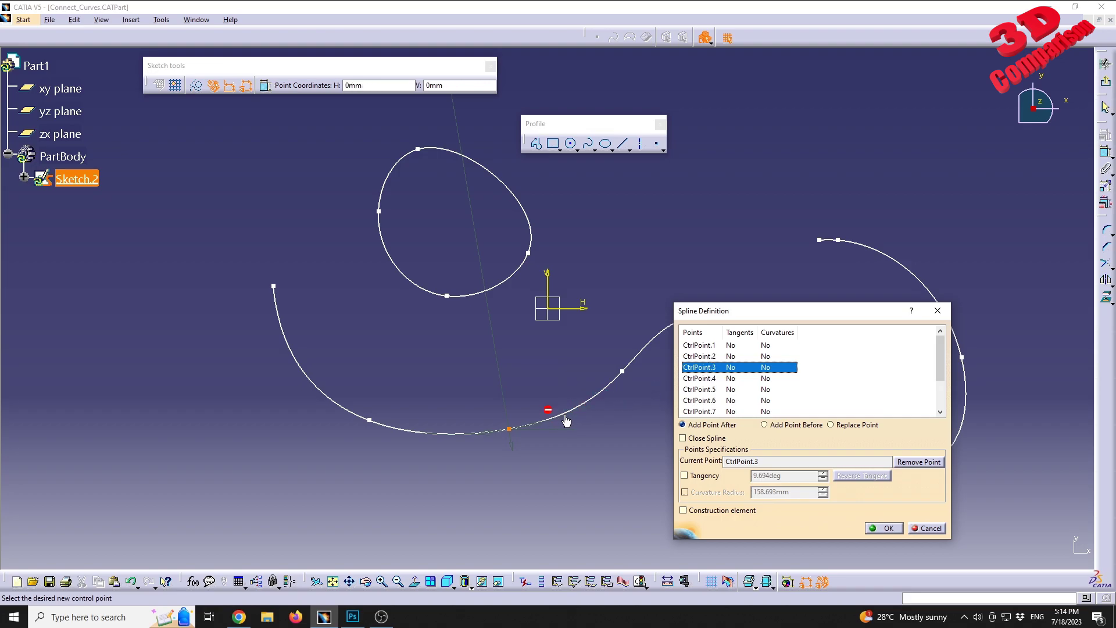
{"action": "left_click", "coordinate": [583, 435]}
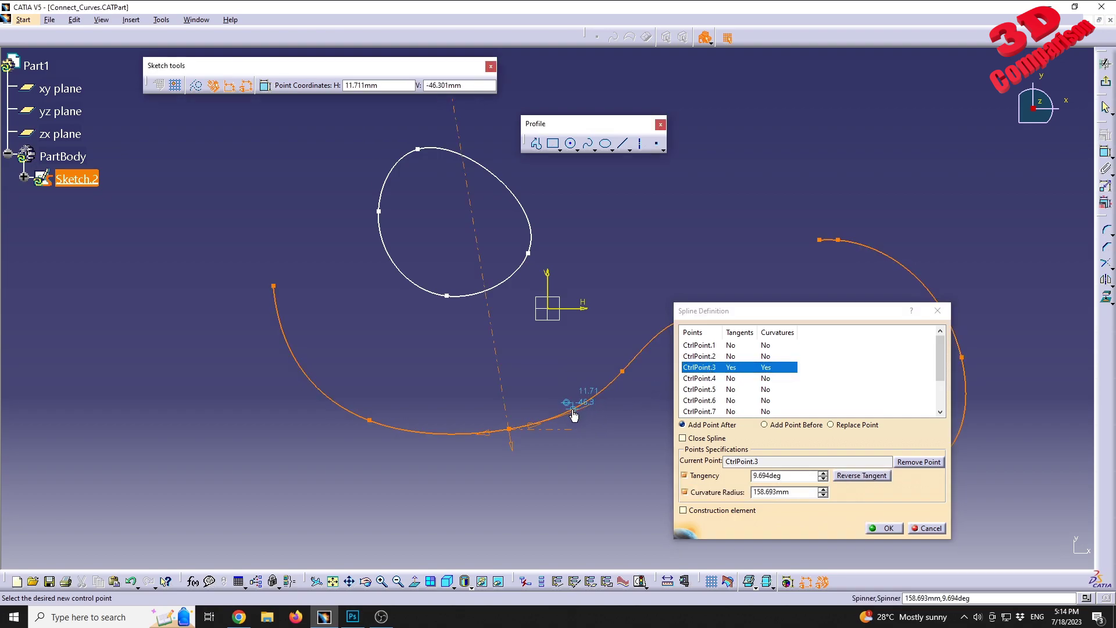
{"action": "left_click", "coordinate": [575, 408]}
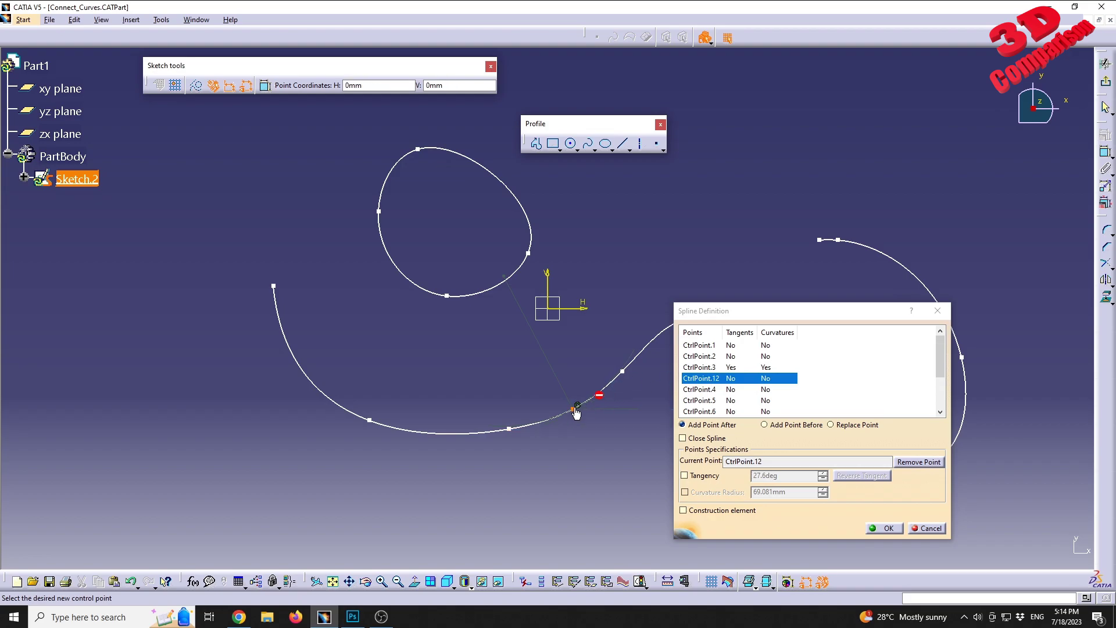
Try CtrlPoint.3 with only tangency imposed and its tangent direction reversed, and cancel the spline edits
{"action": "left_click", "coordinate": [714, 369]}
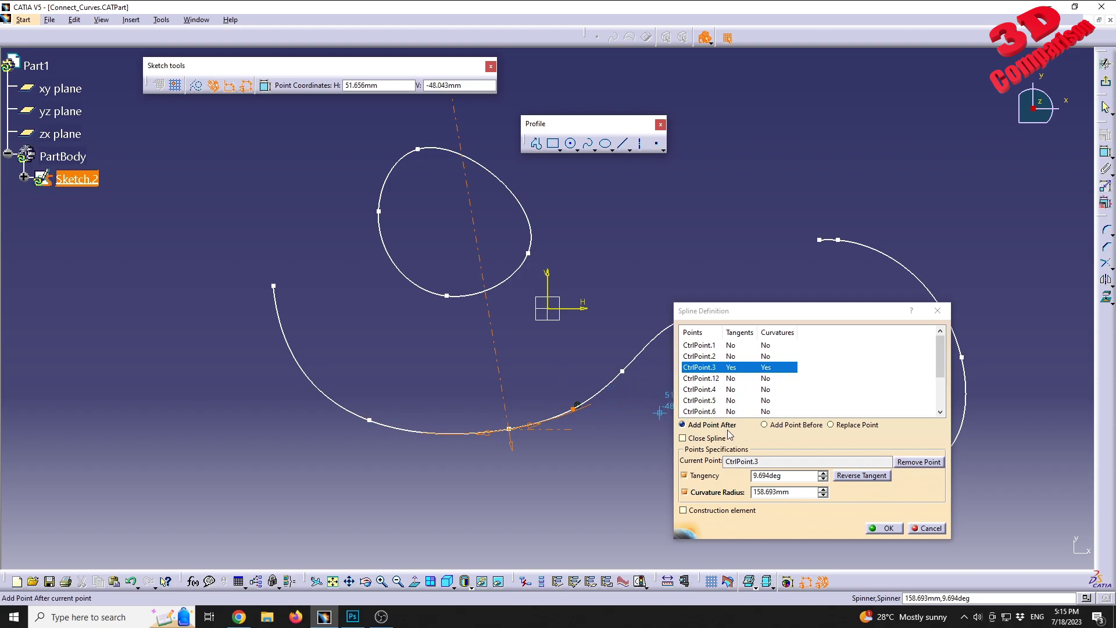
{"action": "left_click", "coordinate": [705, 476]}
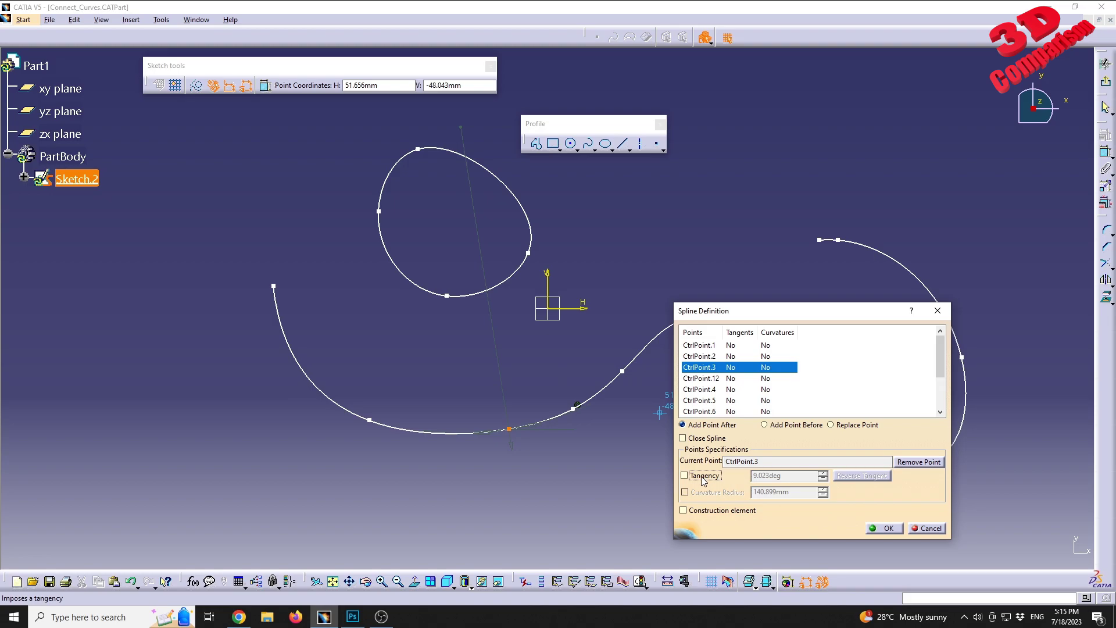
{"action": "left_click", "coordinate": [703, 476]}
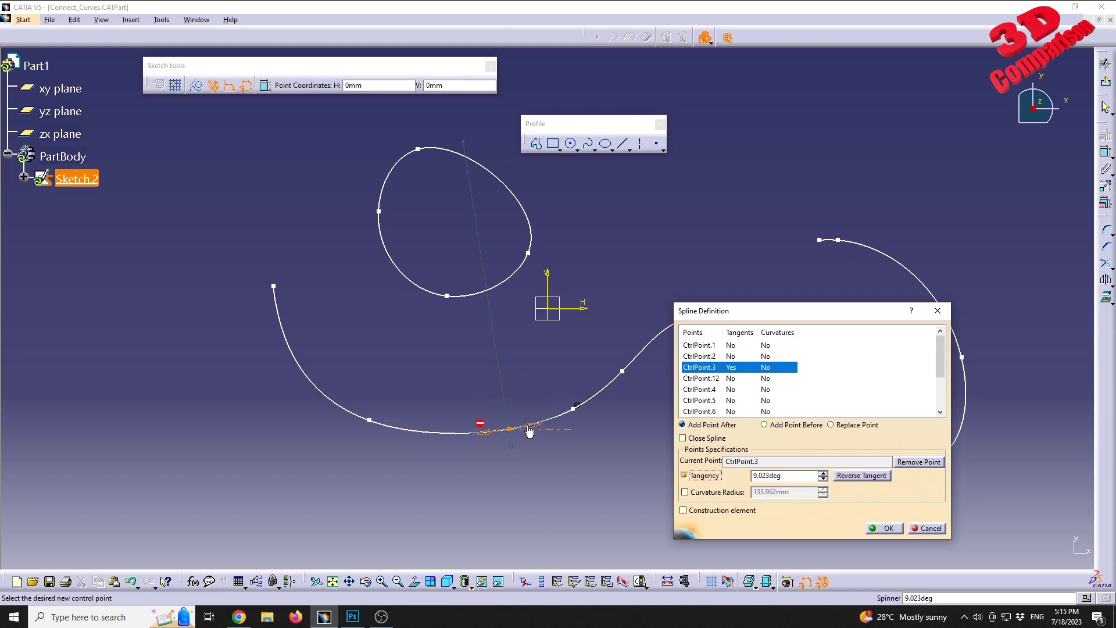
{"action": "left_click", "coordinate": [858, 476]}
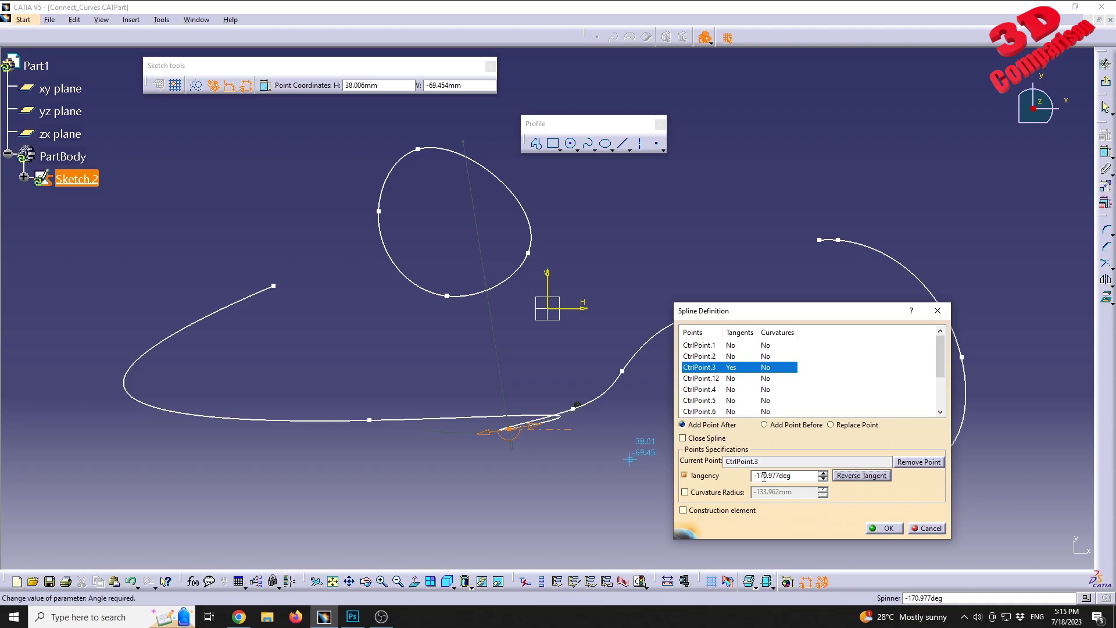
{"action": "left_click", "coordinate": [273, 286]}
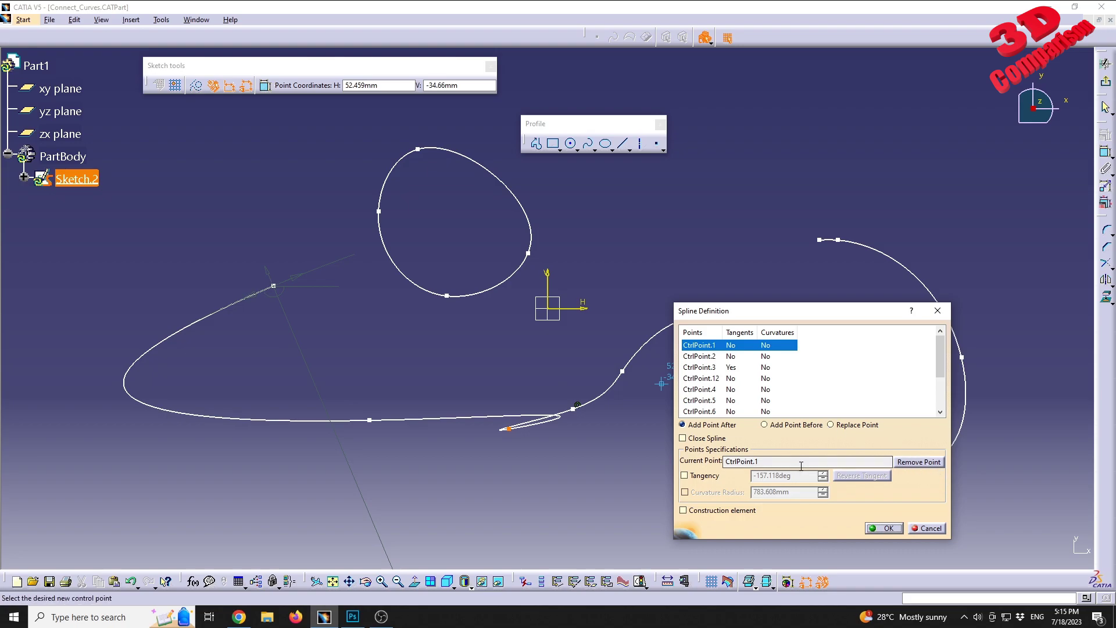
{"action": "key", "text": "Return"}
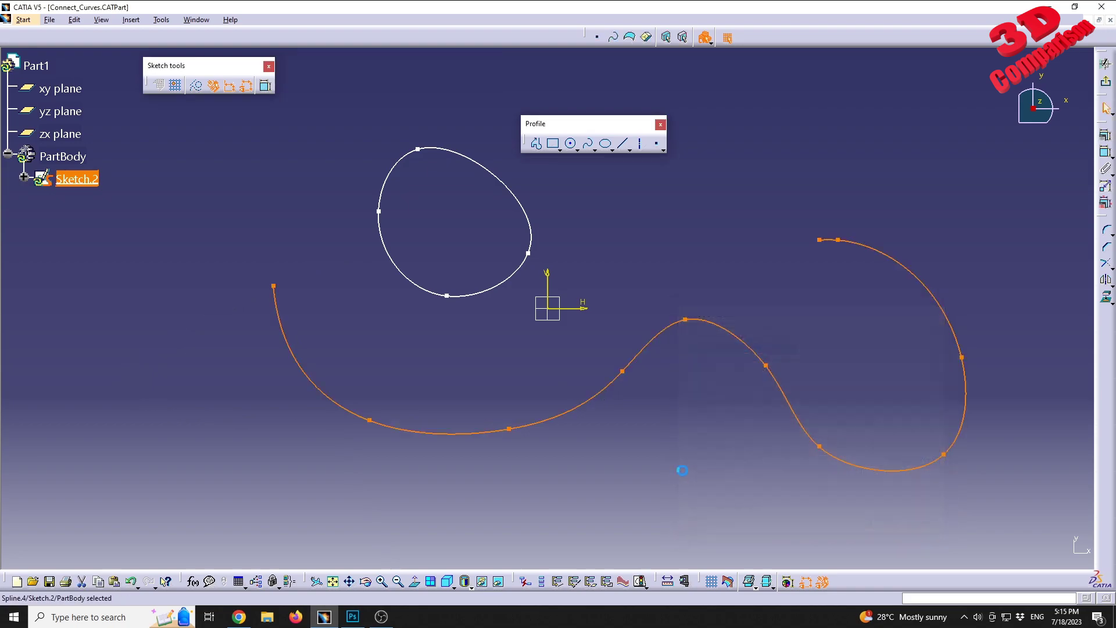
Reopen the open spline's definition and impose tangency at CtrlPoint.5
{"action": "double_click", "coordinate": [523, 427]}
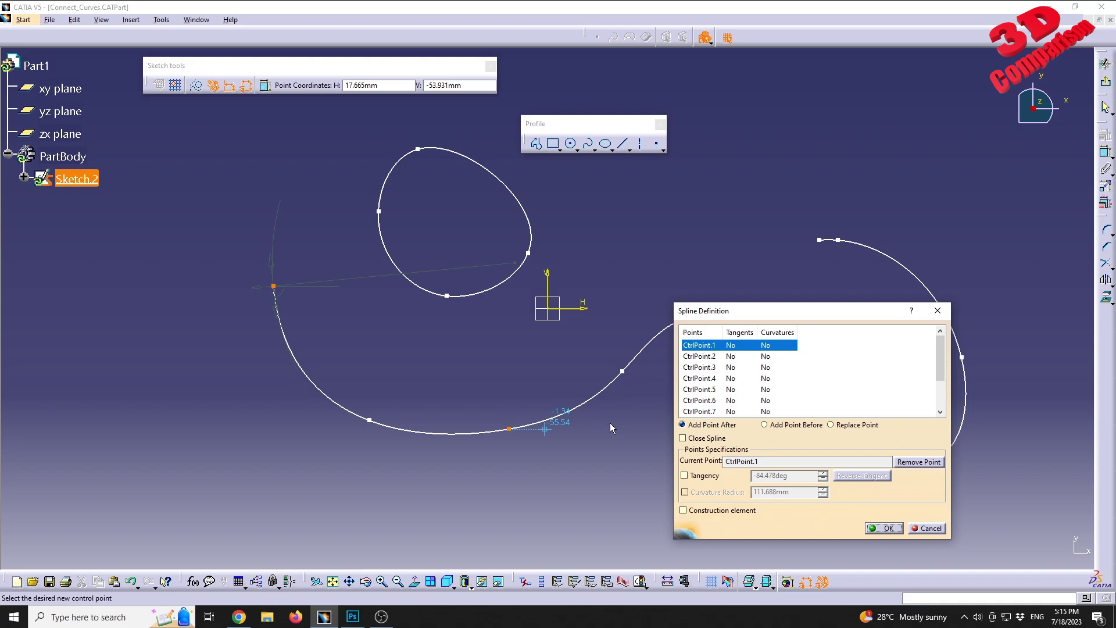
{"action": "left_click", "coordinate": [706, 357]}
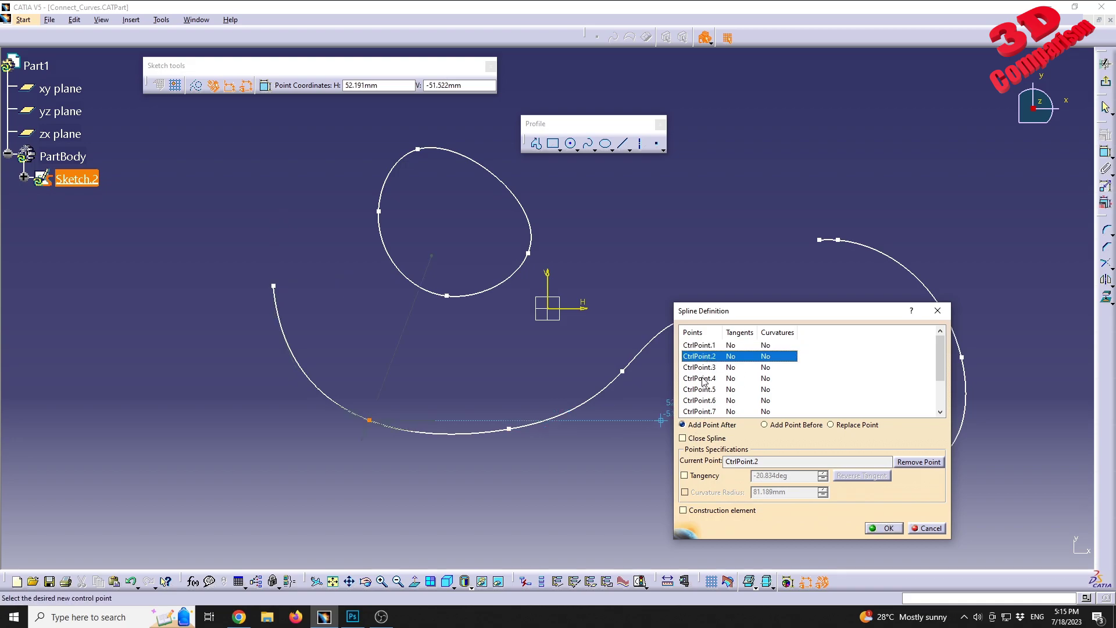
{"action": "left_click", "coordinate": [704, 390]}
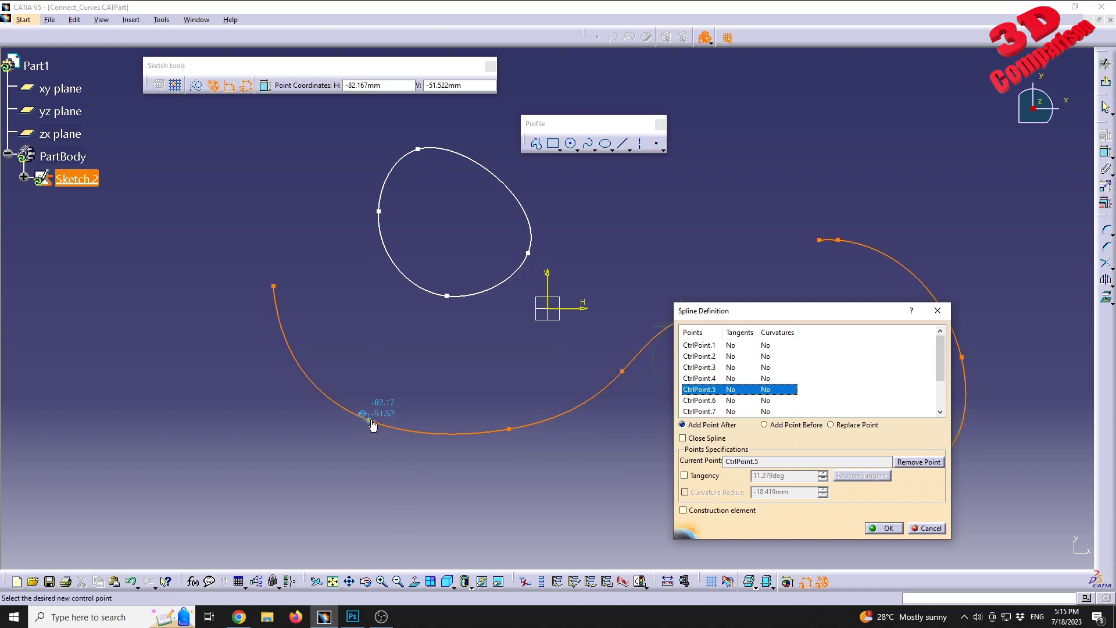
{"action": "left_click", "coordinate": [703, 475]}
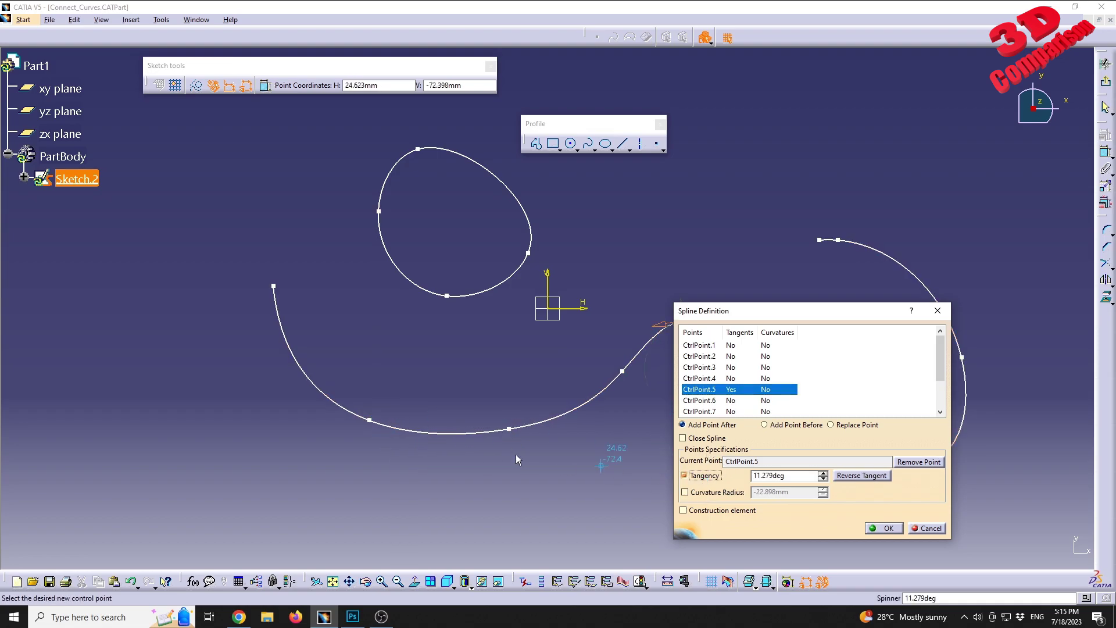
Impose a curvature radius at CtrlPoint.5 and vary it through several values, ending at -12.898 mm
{"action": "left_click_drag", "start_coordinate": [766, 311], "coordinate": [868, 220]}
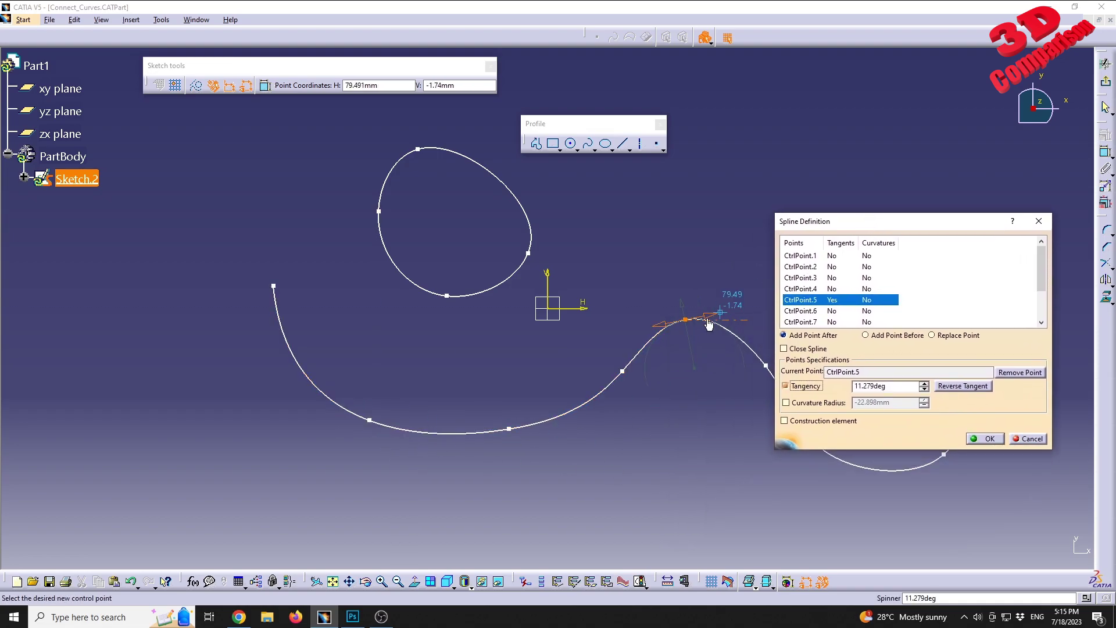
{"action": "mouse_move", "coordinate": [705, 370]}
{"action": "middle_mouse_down"}
{"action": "mouse_move", "coordinate": [430, 412]}
{"action": "mouse_move", "coordinate": [367, 348]}
{"action": "middle_mouse_up"}
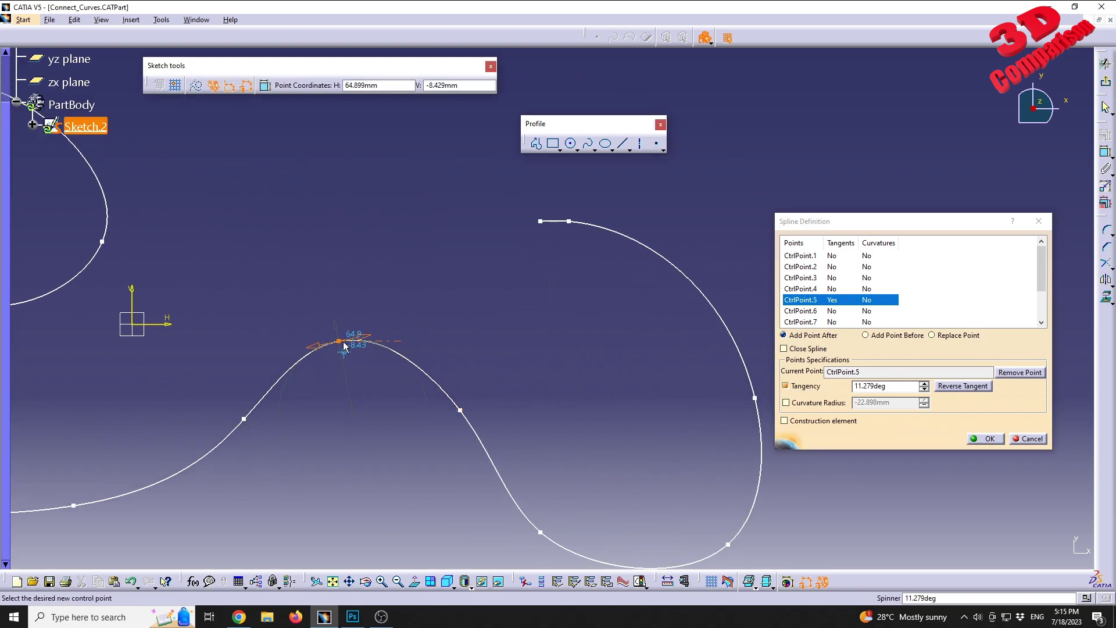
{"action": "left_click", "coordinate": [815, 403]}
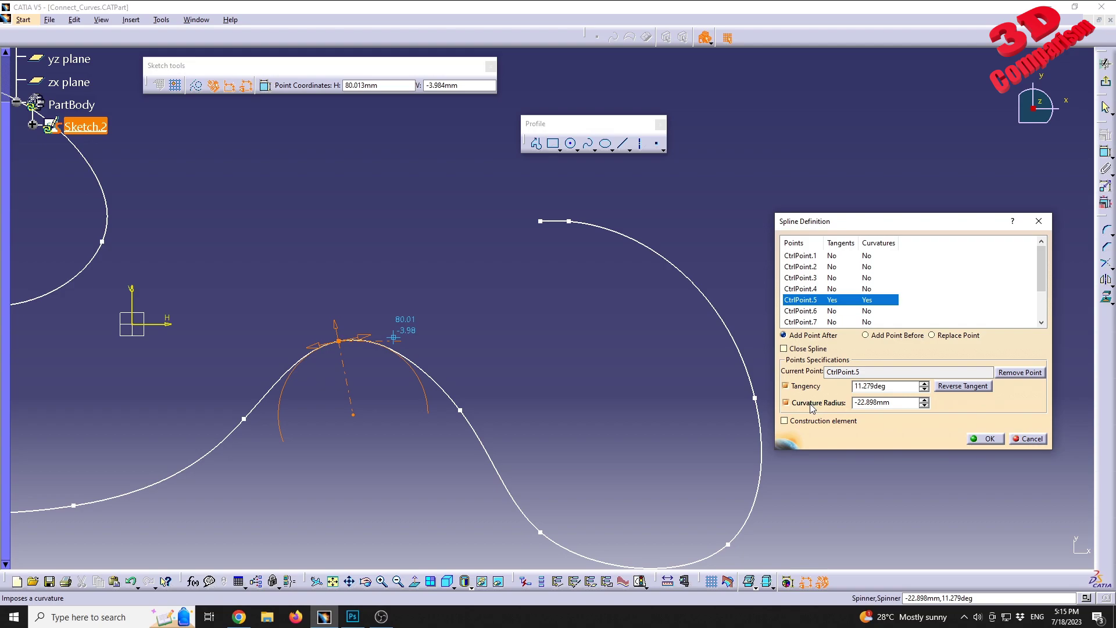
{"action": "left_click", "coordinate": [924, 398]}
{"action": "left_click", "coordinate": [924, 399]}
{"action": "left_click", "coordinate": [924, 399]}
{"action": "left_click", "coordinate": [924, 398]}
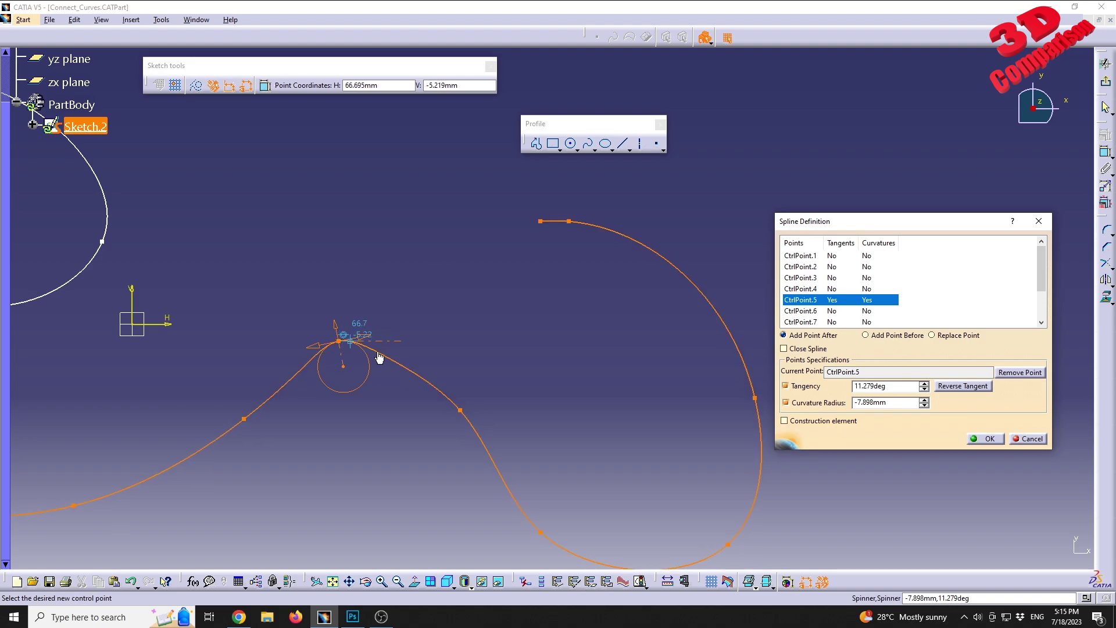
{"action": "left_click", "coordinate": [924, 406]}
{"action": "left_click", "coordinate": [924, 406]}
{"action": "left_click", "coordinate": [924, 406]}
{"action": "left_click", "coordinate": [924, 400]}
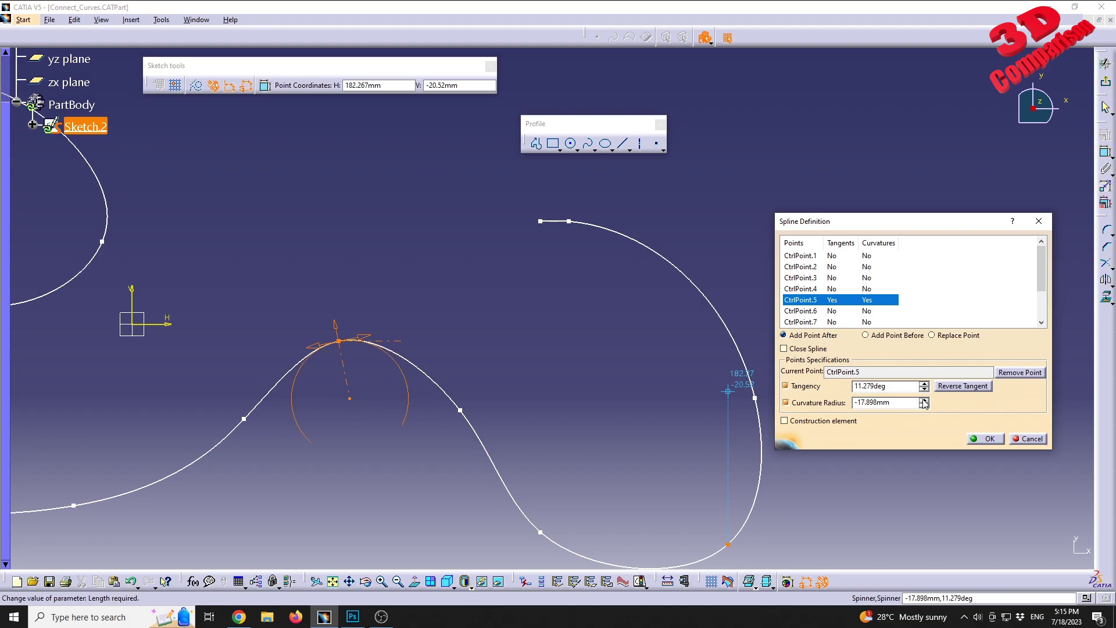
{"action": "left_click", "coordinate": [924, 400]}
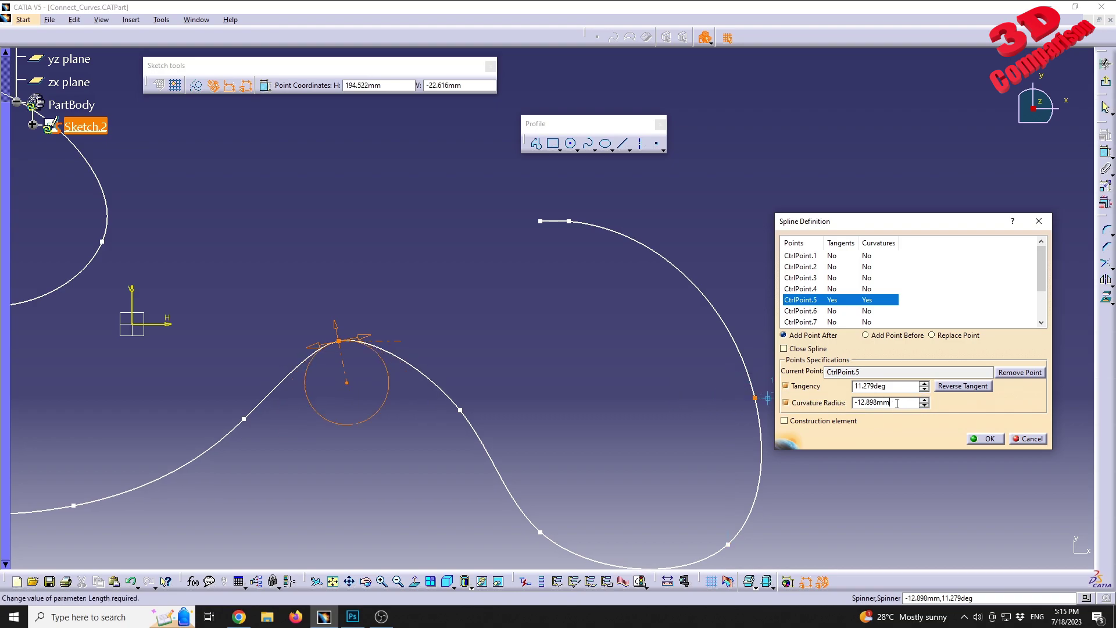
Set the curvature radius at CtrlPoint.5 to -15 mm and accept the spline definition
{"action": "type", "text": "-15"}
{"action": "key", "text": "Tab"}
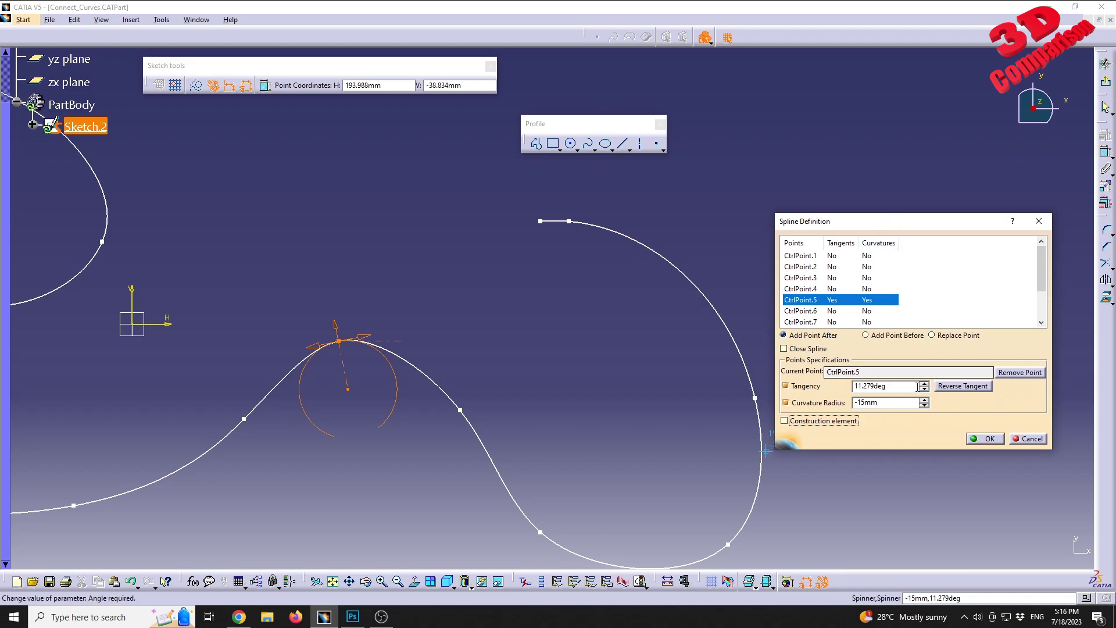
{"action": "left_click_drag", "start_coordinate": [855, 227], "coordinate": [819, 273]}
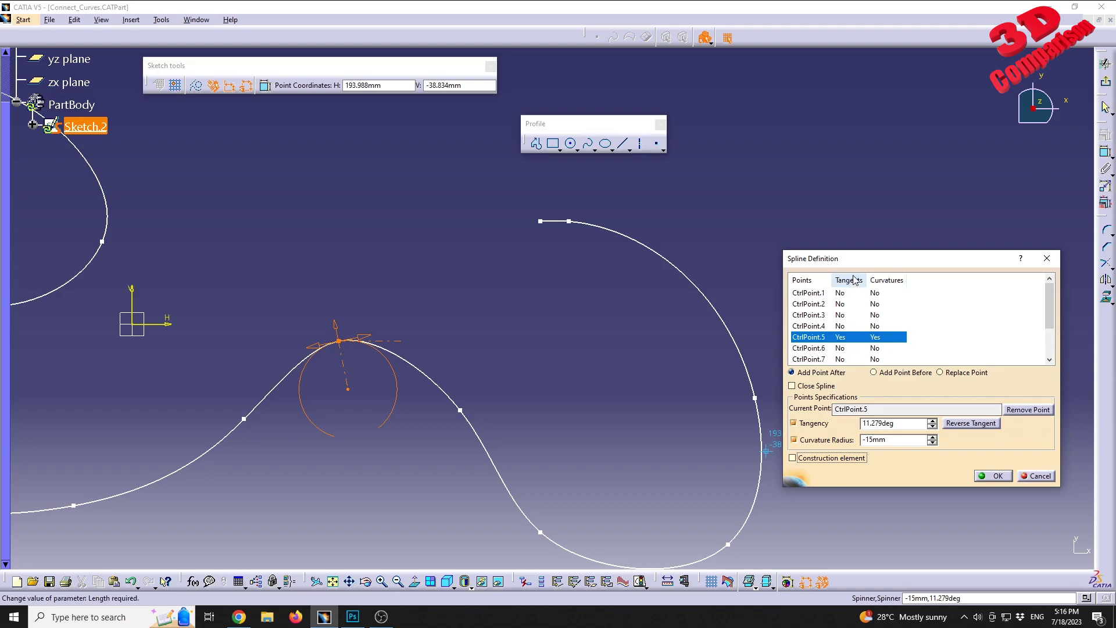
{"action": "left_click", "coordinate": [992, 477]}
Reshape the open spline's middle crest by adjusting CtrlPoint.5 and its tangent direction directly in the sketch
{"action": "middle_click_drag", "start_coordinate": [382, 365], "coordinate": [548, 368]}
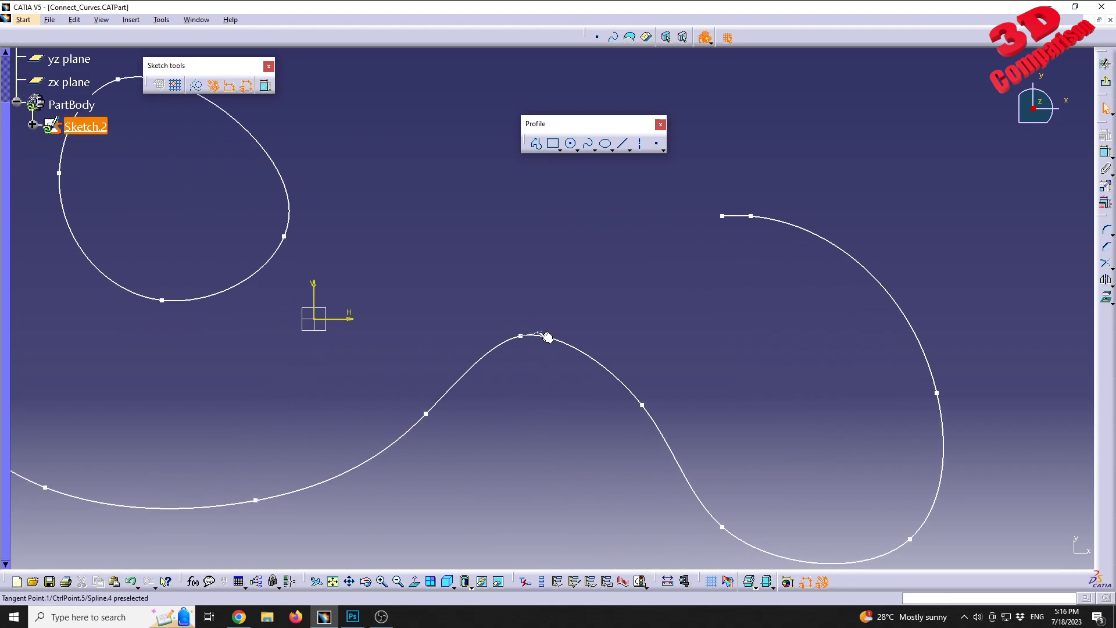
{"action": "left_click_drag", "start_coordinate": [547, 337], "coordinate": [553, 330]}
{"action": "left_click_drag", "start_coordinate": [575, 318], "coordinate": [531, 321]}
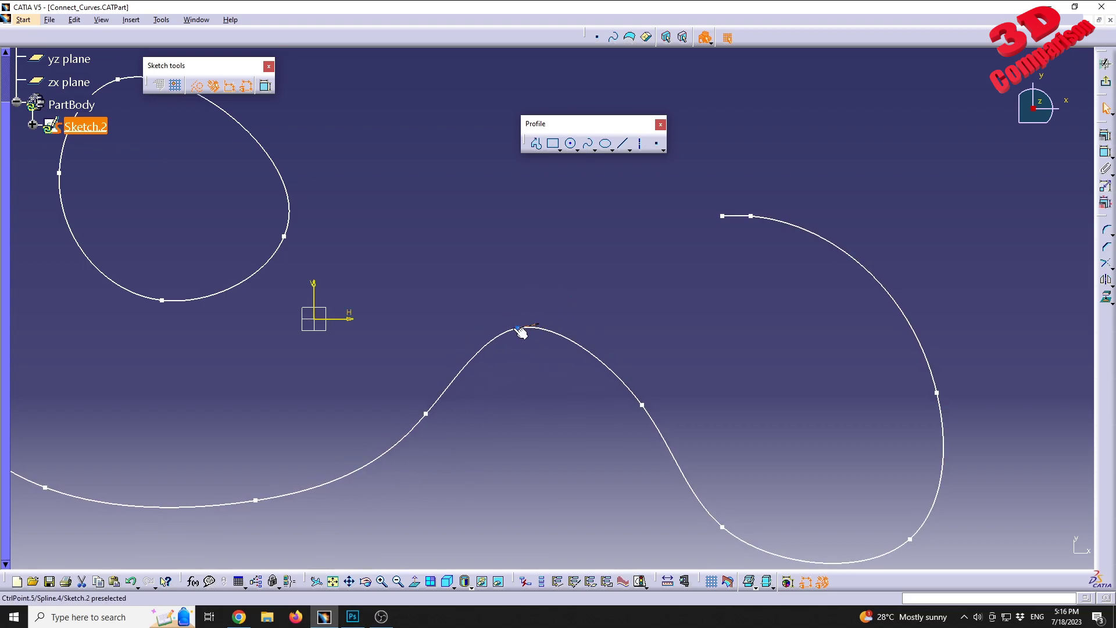
Shift the open spline slightly upward from its middle crest and reposition the control point just left of that crest
{"action": "mouse_move", "coordinate": [520, 330]}
{"action": "left_mouse_down"}
{"action": "mouse_move", "coordinate": [553, 350]}
{"action": "mouse_move", "coordinate": [513, 309]}
{"action": "left_mouse_up"}
{"action": "left_click", "coordinate": [534, 370]}
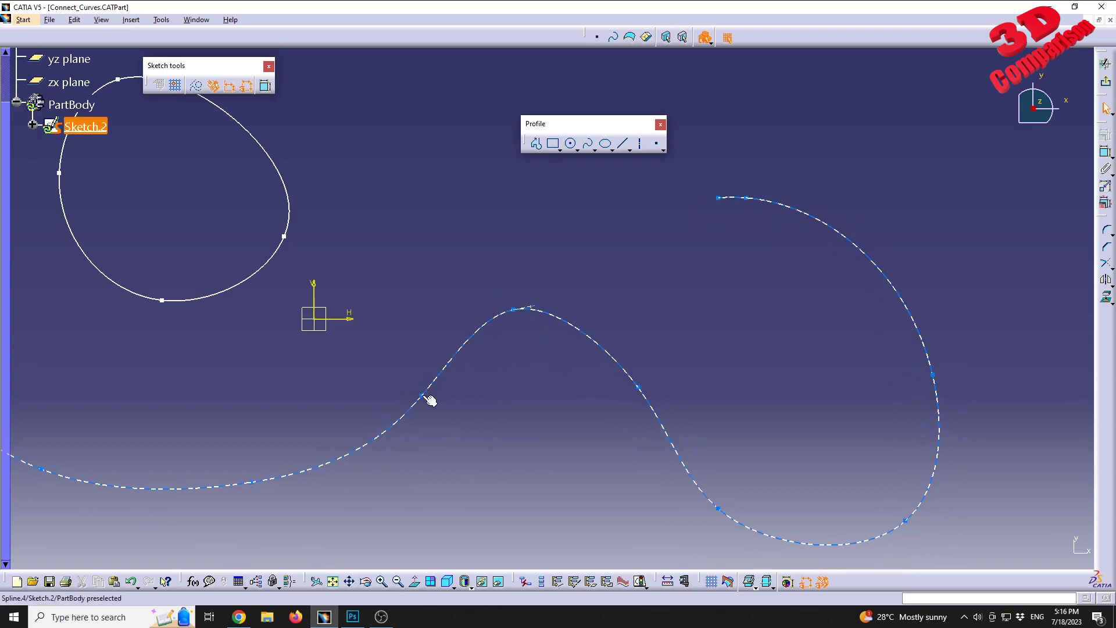
{"action": "mouse_move", "coordinate": [422, 396]}
{"action": "left_mouse_down"}
{"action": "mouse_move", "coordinate": [452, 346]}
{"action": "mouse_move", "coordinate": [410, 442]}
{"action": "mouse_move", "coordinate": [328, 451]}
{"action": "mouse_move", "coordinate": [391, 389]}
{"action": "mouse_move", "coordinate": [459, 378]}
{"action": "mouse_move", "coordinate": [398, 386]}
{"action": "mouse_move", "coordinate": [444, 416]}
{"action": "mouse_move", "coordinate": [409, 390]}
{"action": "mouse_move", "coordinate": [406, 398]}
{"action": "left_mouse_up"}
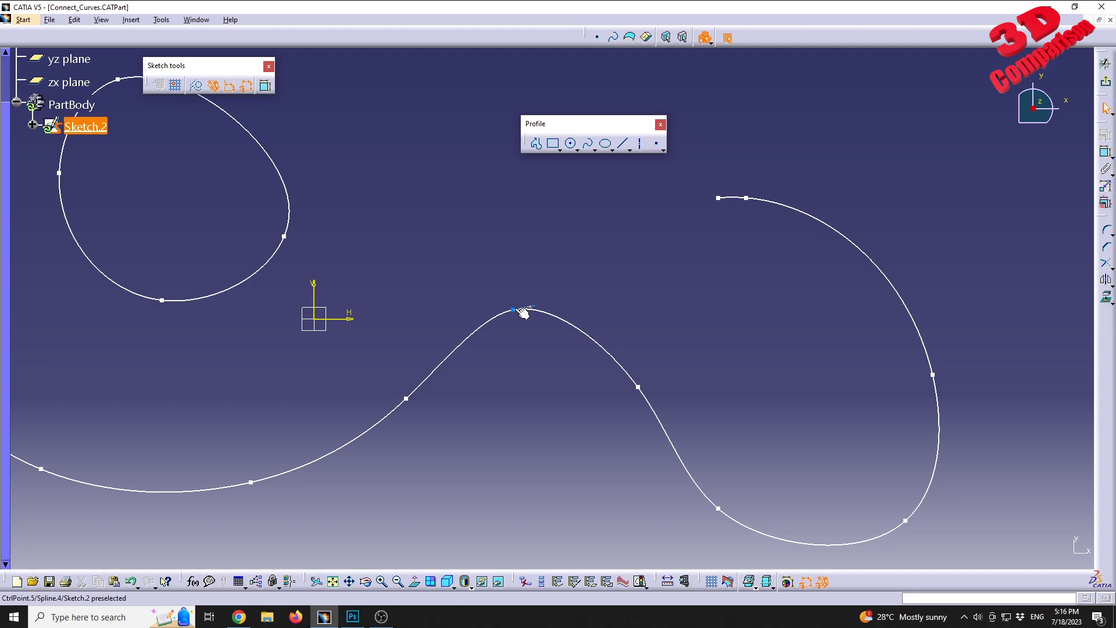
Redefine the crest's CtrlPoint.5 with a tangency of about 14.91 deg and a curvature radius of about -8.09 mm
{"action": "double_click", "coordinate": [513, 309]}
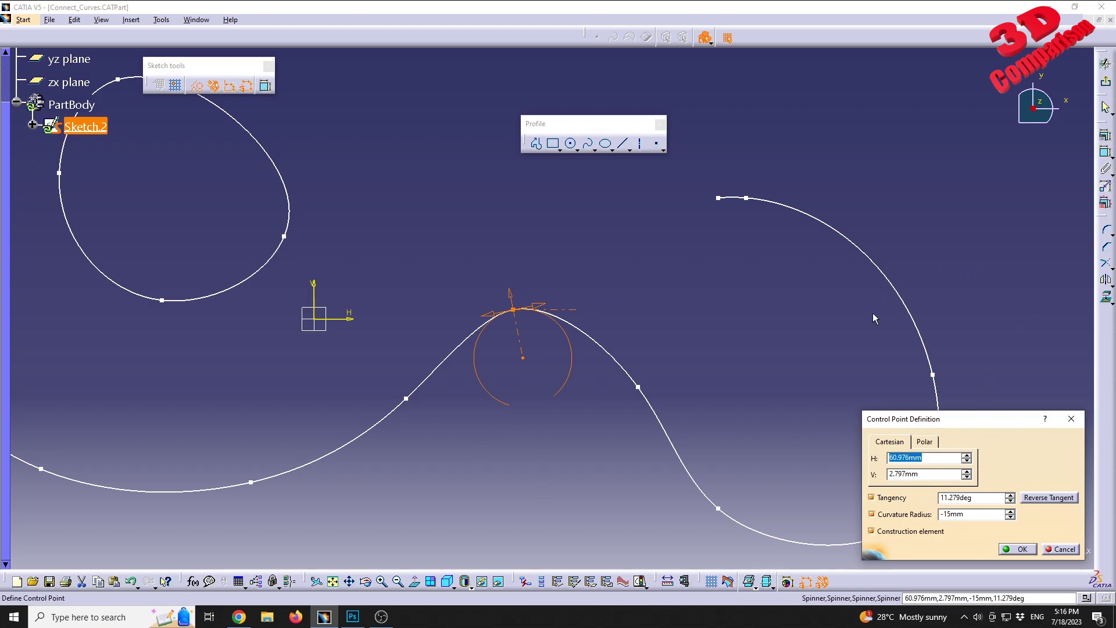
{"action": "left_click_drag", "start_coordinate": [538, 309], "coordinate": [592, 284]}
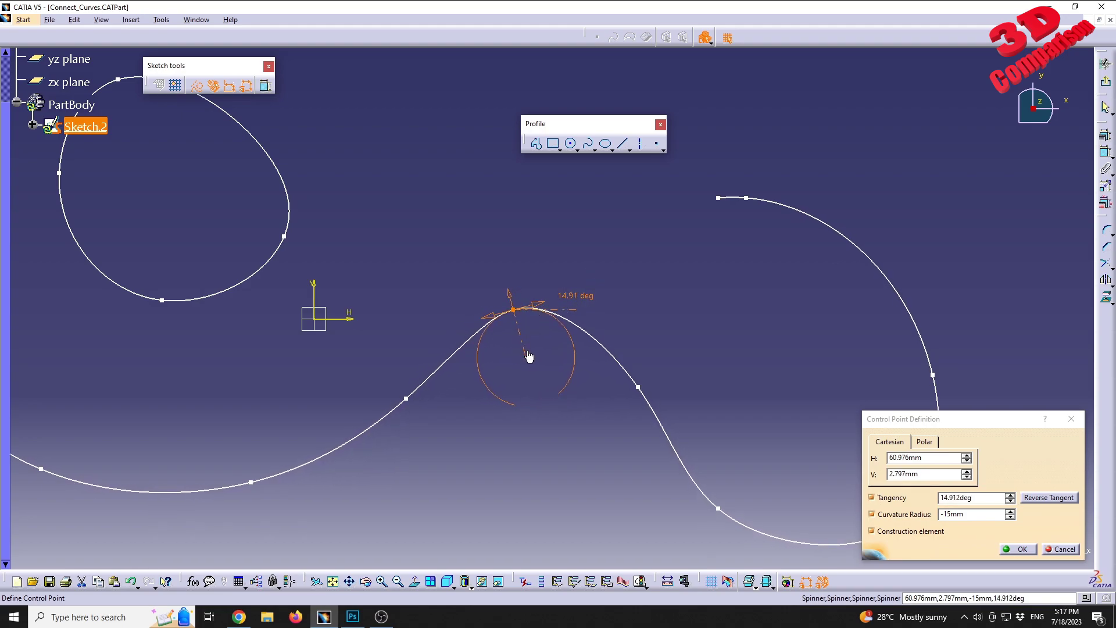
{"action": "left_click_drag", "start_coordinate": [509, 301], "coordinate": [532, 314]}
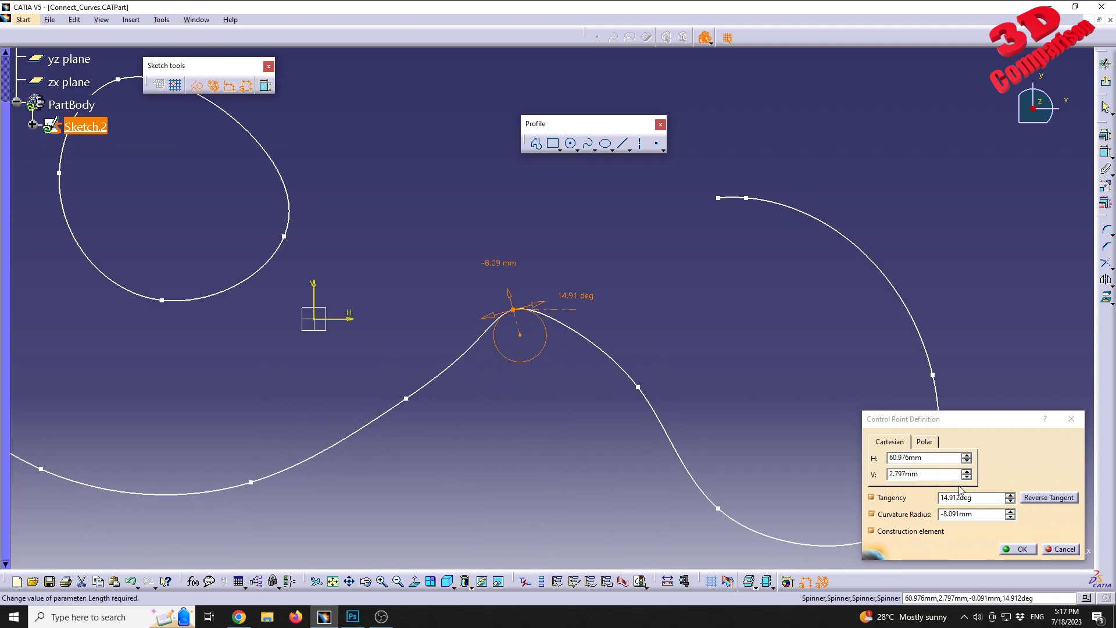
{"action": "left_click", "coordinate": [879, 430]}
{"action": "key", "text": "Return"}
{"action": "mouse_move", "coordinate": [543, 214]}
{"action": "middle_mouse_down"}
{"action": "mouse_move", "coordinate": [549, 312]}
{"action": "mouse_move", "coordinate": [436, 266]}
{"action": "middle_mouse_up"}
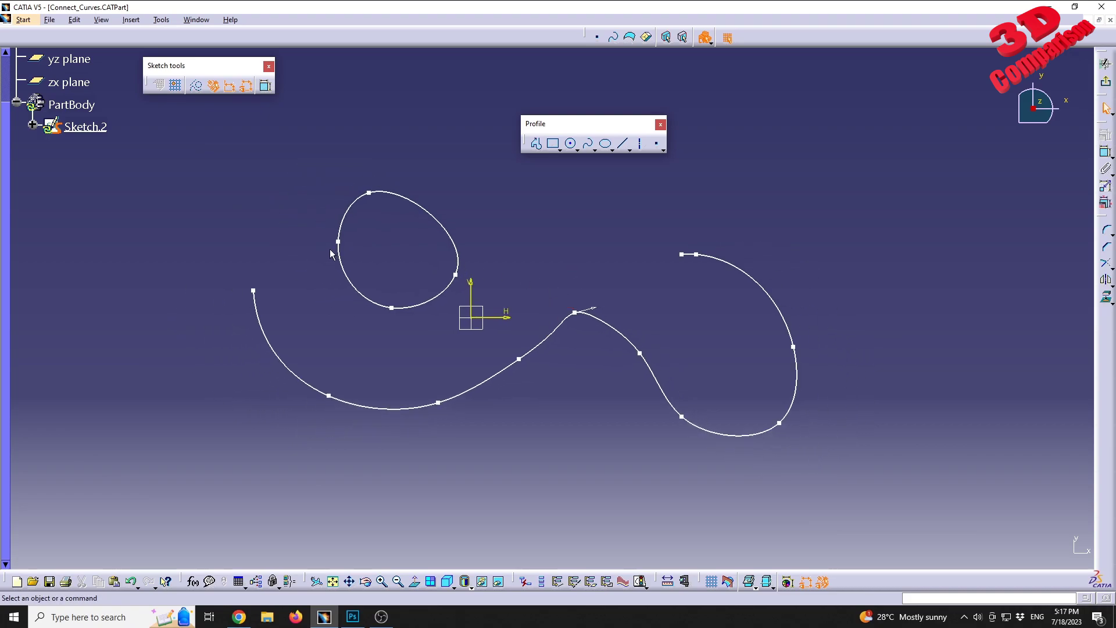
Dimension the open spline's left endpoint from the V axis and from the H axis
{"action": "left_click", "coordinate": [1106, 152]}
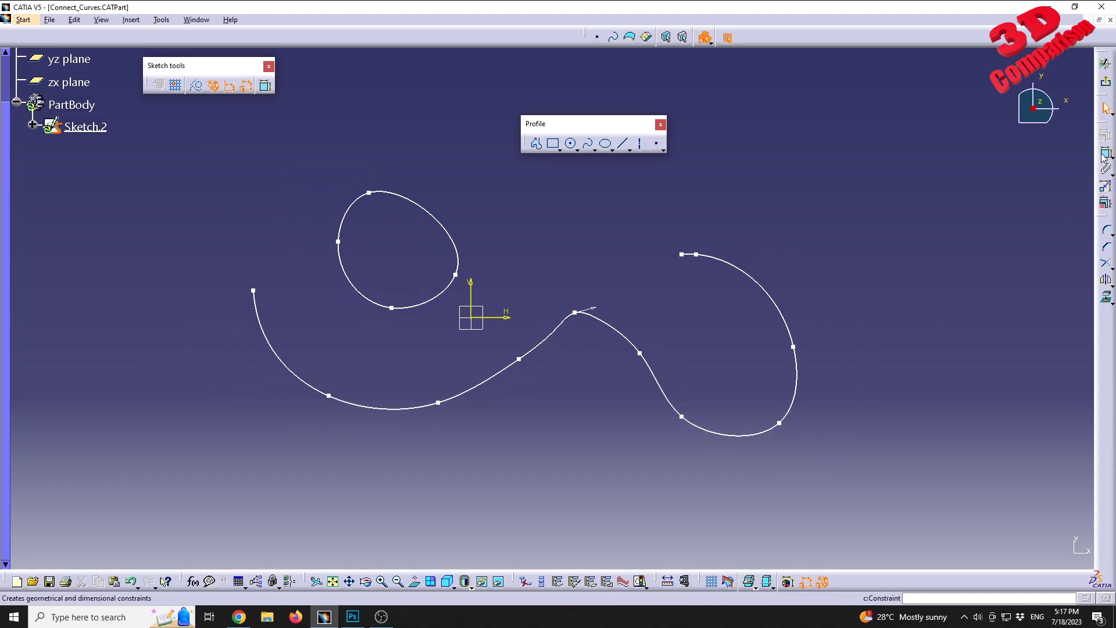
{"action": "left_click", "coordinate": [253, 291]}
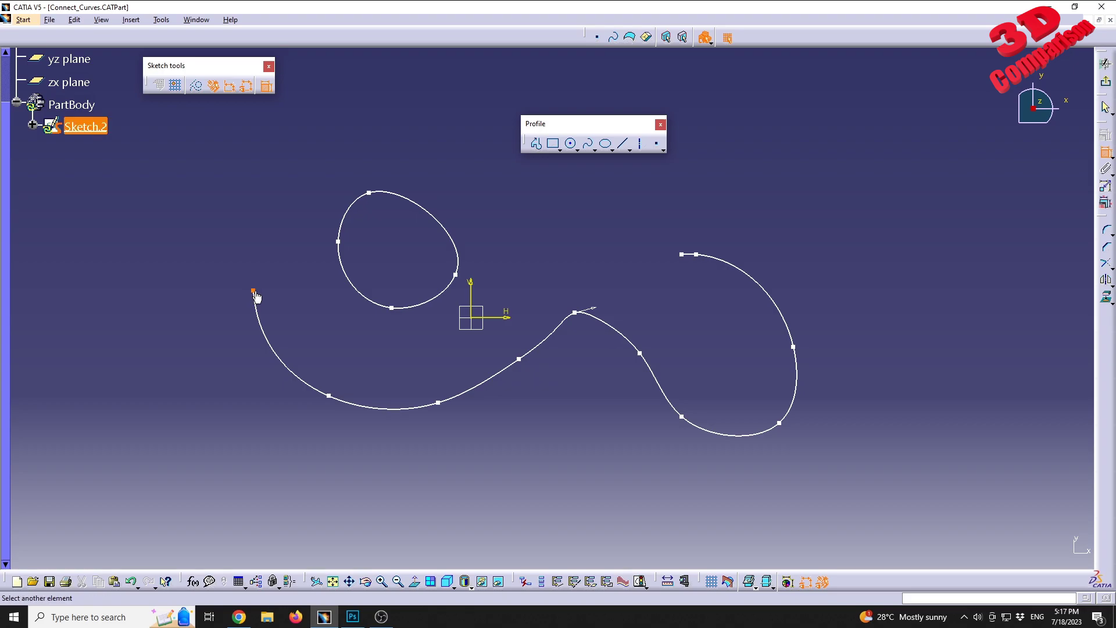
{"action": "left_click", "coordinate": [472, 303]}
{"action": "left_click", "coordinate": [370, 334]}
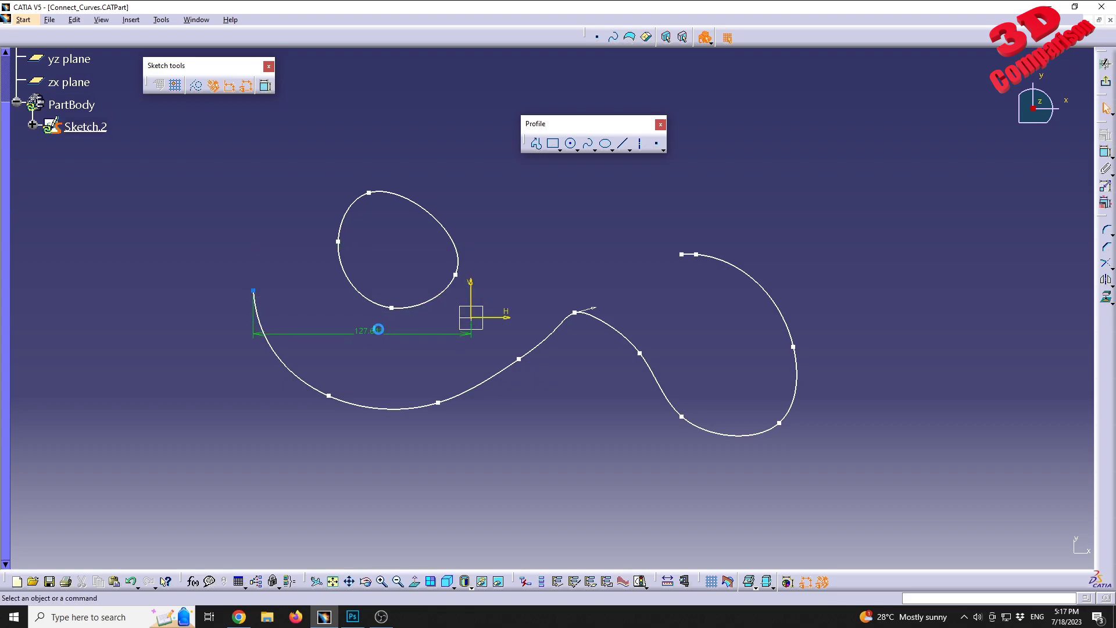
{"action": "left_click", "coordinate": [1105, 152]}
{"action": "left_click", "coordinate": [494, 317]}
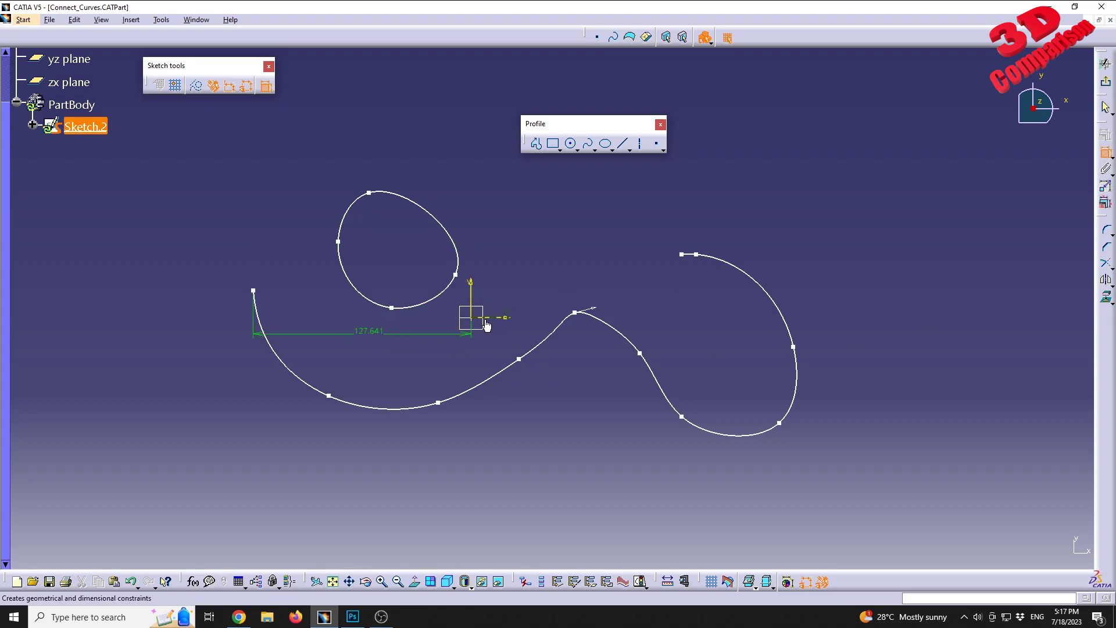
{"action": "left_click", "coordinate": [255, 293]}
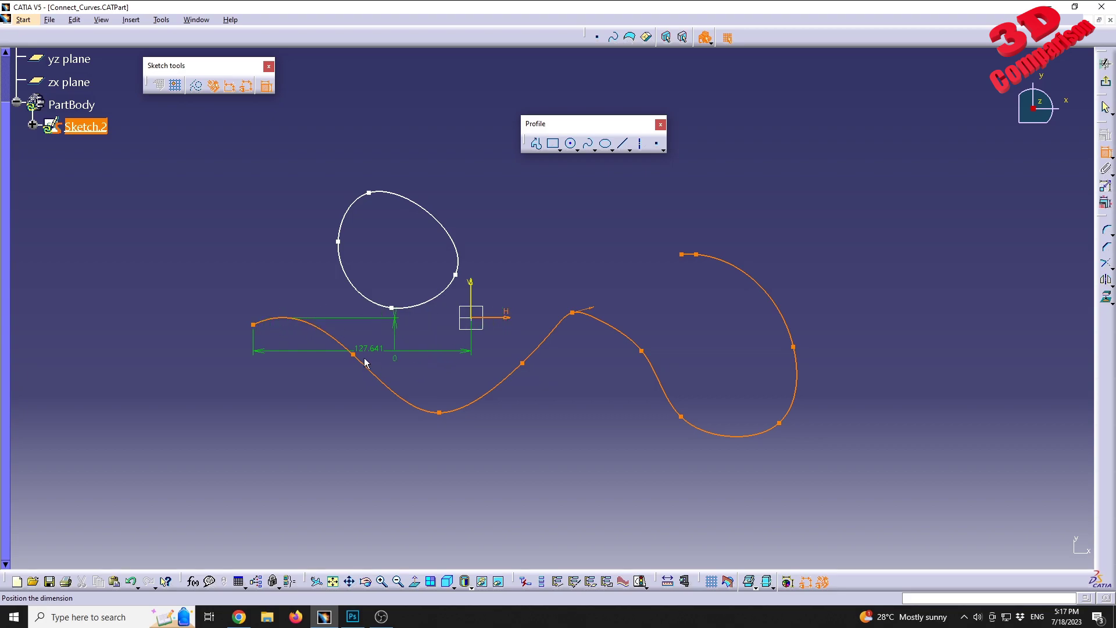
{"action": "left_click", "coordinate": [175, 327]}
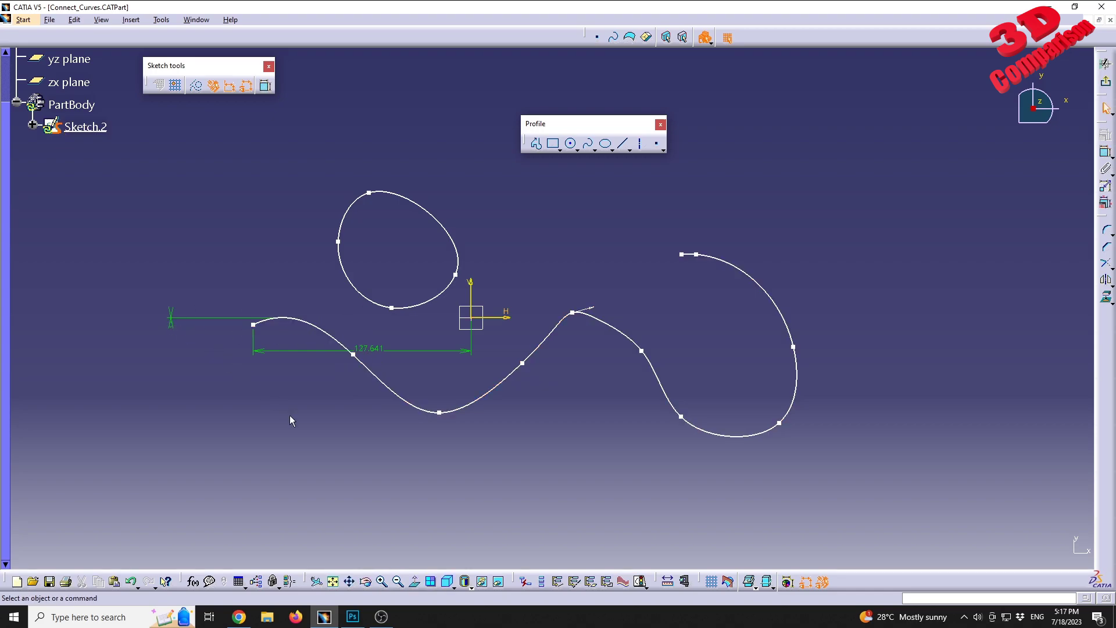
Set the horizontal distance between the open spline's left endpoint and the V axis to 100 mm
{"action": "left_click", "coordinate": [370, 347]}
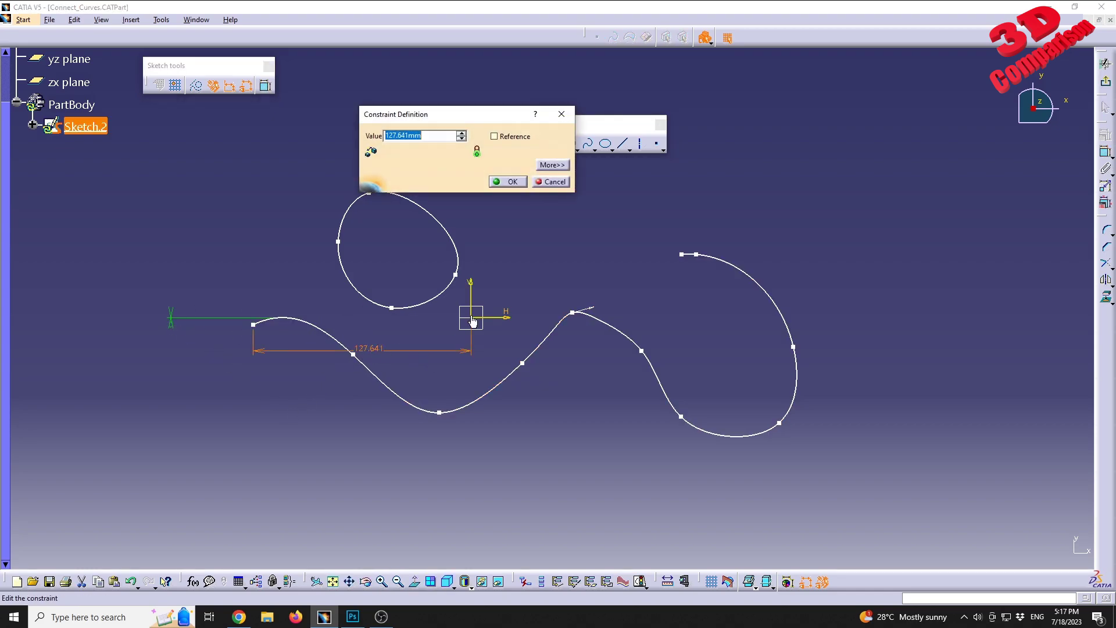
{"action": "type", "text": "100"}
{"action": "key", "text": "Return"}
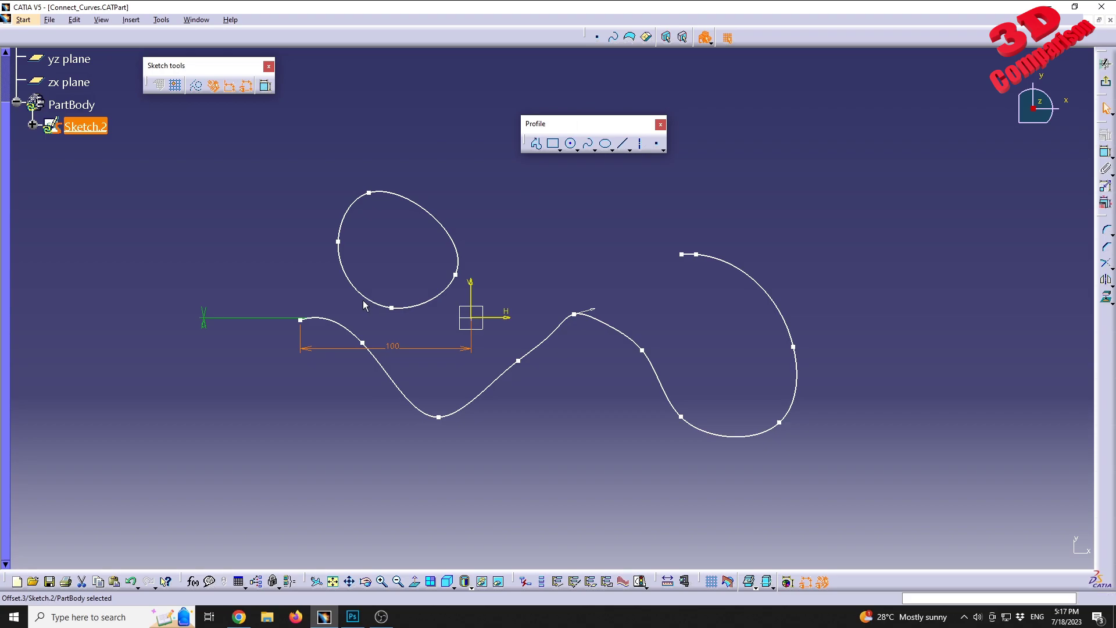
{"action": "left_click", "coordinate": [351, 379]}
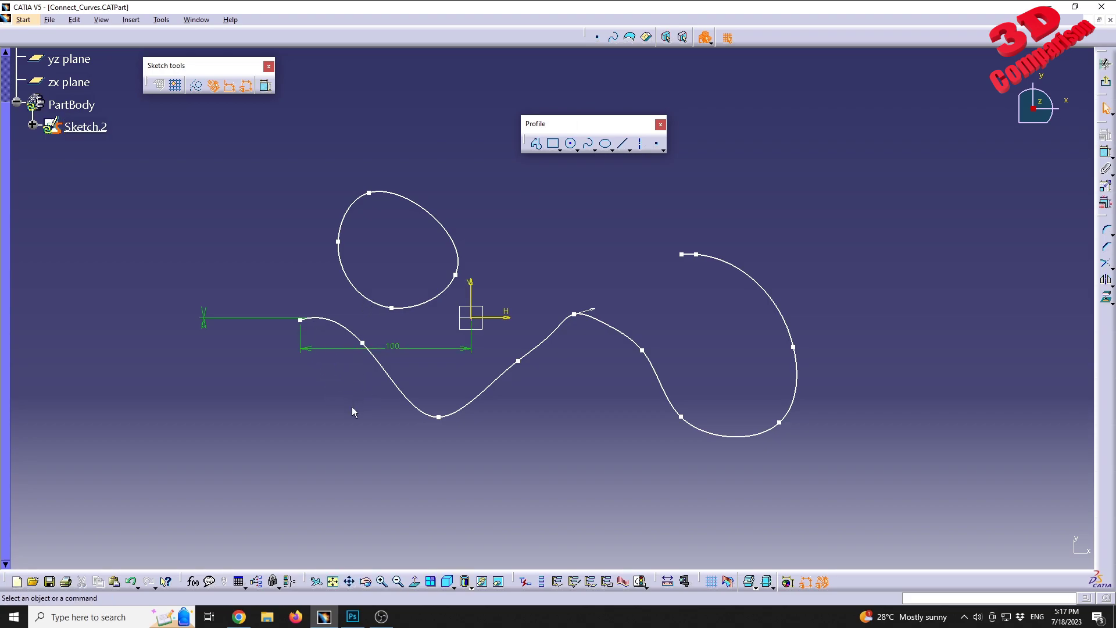
Apply a Coincidence constraint between the open spline's left endpoint and the H axis
{"action": "left_click", "coordinate": [301, 320]}
{"action": "left_click", "coordinate": [504, 317], "text": "ctrl"}
{"action": "left_click", "coordinate": [666, 37]}
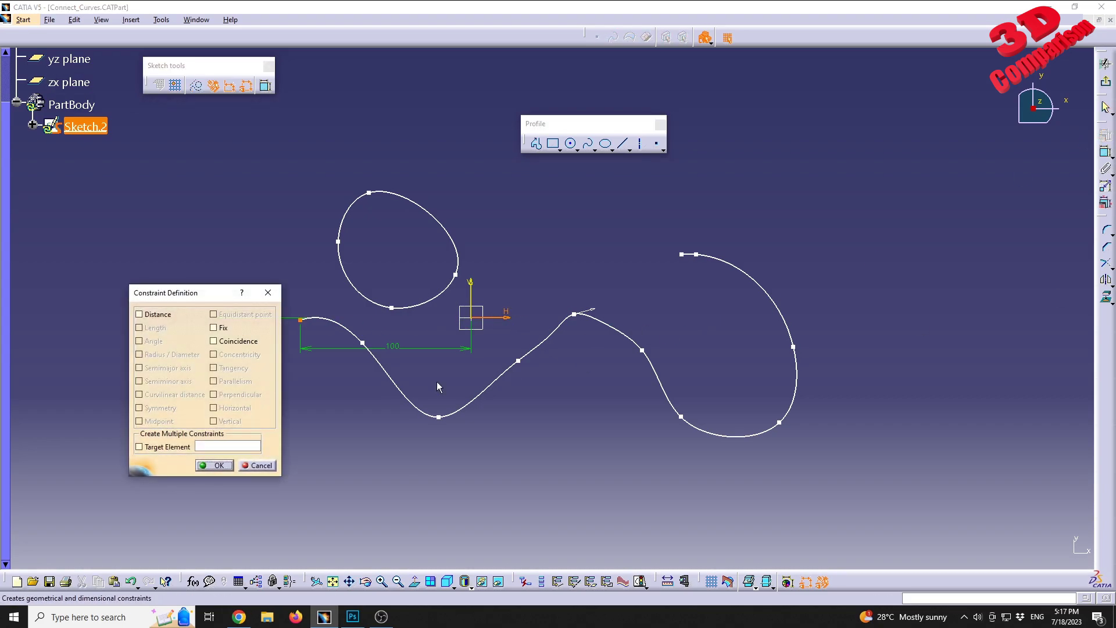
{"action": "left_click", "coordinate": [244, 343]}
{"action": "left_click_drag", "start_coordinate": [206, 293], "coordinate": [222, 380]}
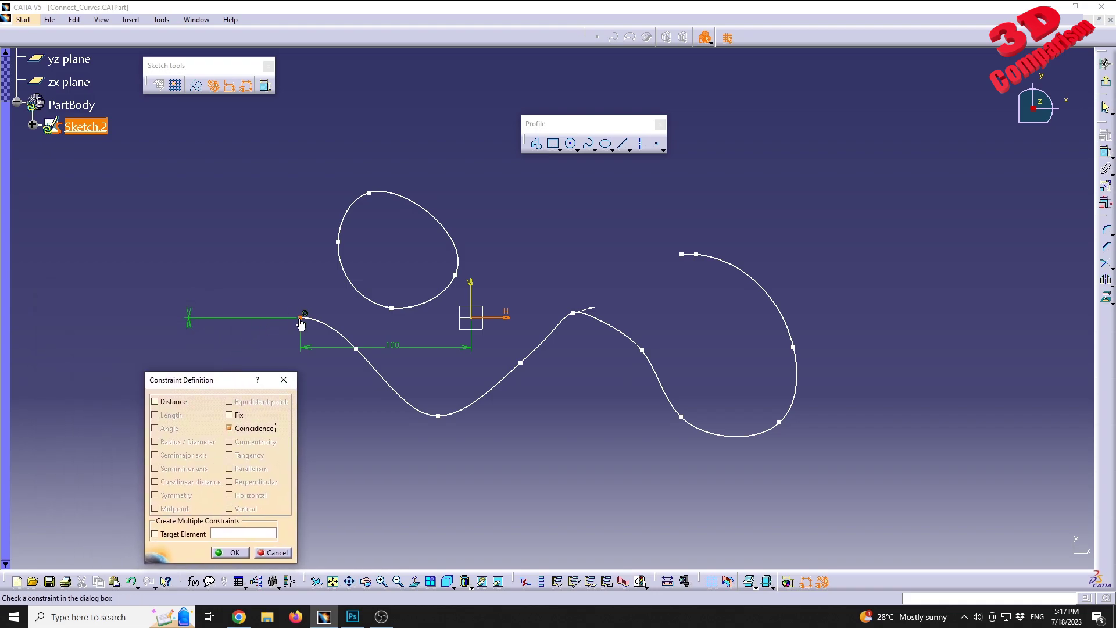
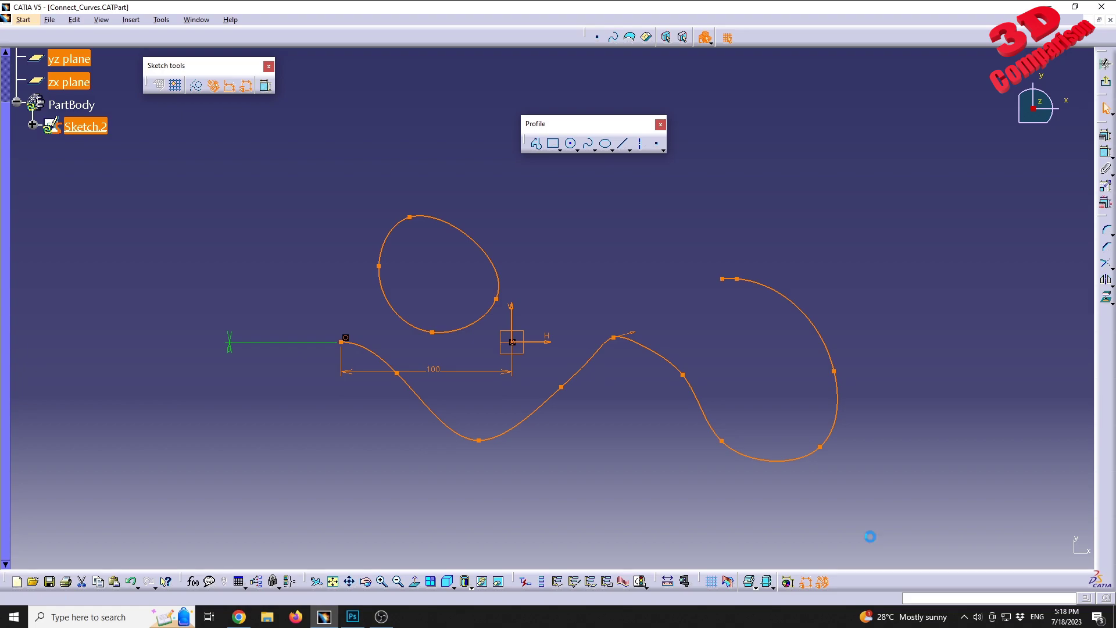
Draw an open five-point spline running from the upper left of the origin down to below it
{"action": "left_click", "coordinate": [588, 143]}
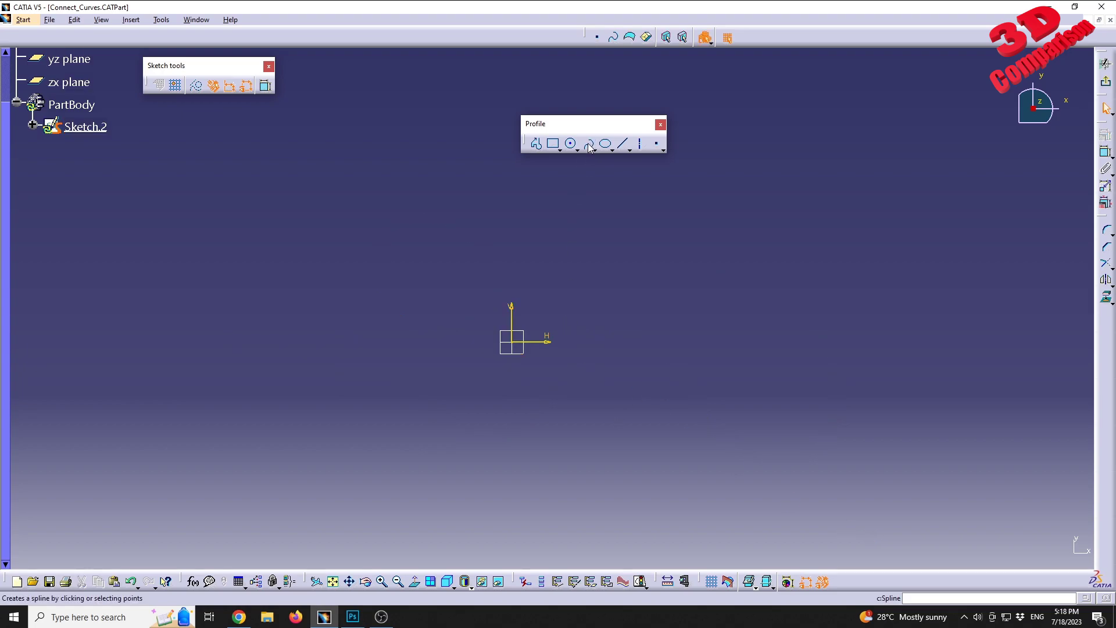
{"action": "left_click", "coordinate": [382, 170]}
{"action": "left_click", "coordinate": [296, 247]}
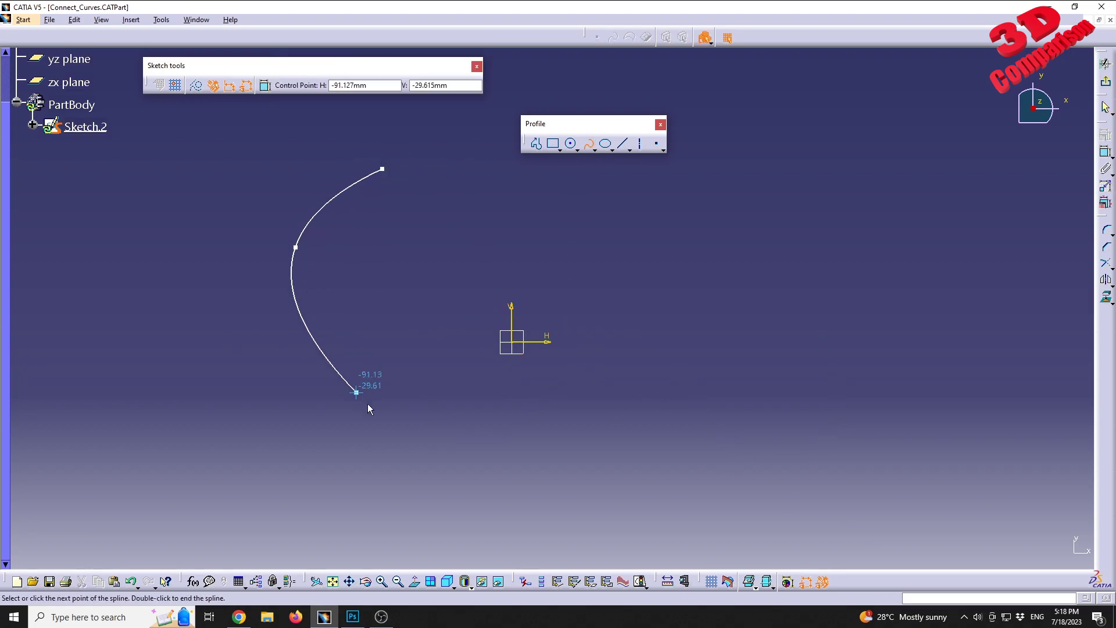
{"action": "left_click", "coordinate": [471, 482]}
{"action": "left_click", "coordinate": [484, 529]}
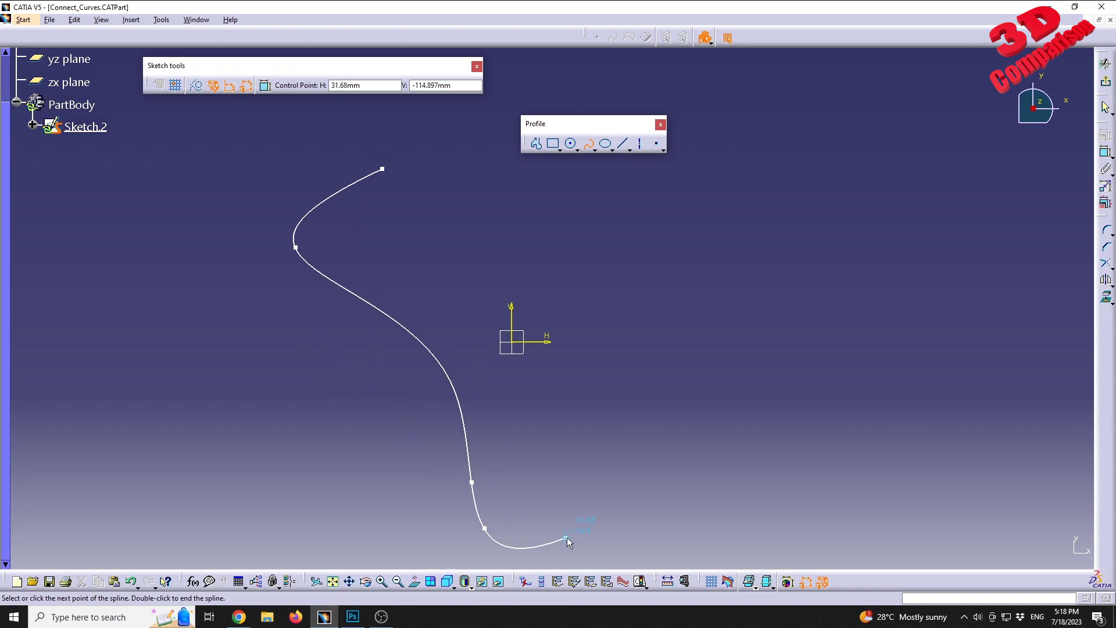
{"action": "double_click", "coordinate": [565, 537]}
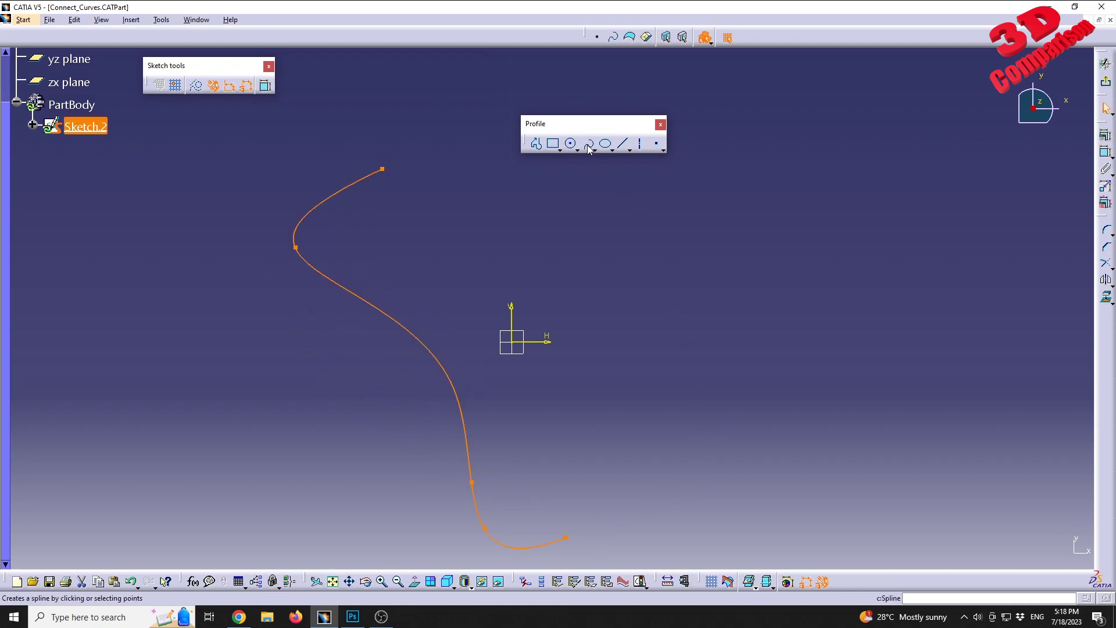
Draw a second open five-point spline descending on the right side of the origin
{"action": "left_click", "coordinate": [602, 207]}
{"action": "left_click", "coordinate": [686, 282]}
{"action": "left_click", "coordinate": [704, 371]}
{"action": "left_click", "coordinate": [715, 443]}
{"action": "double_click", "coordinate": [679, 508]}
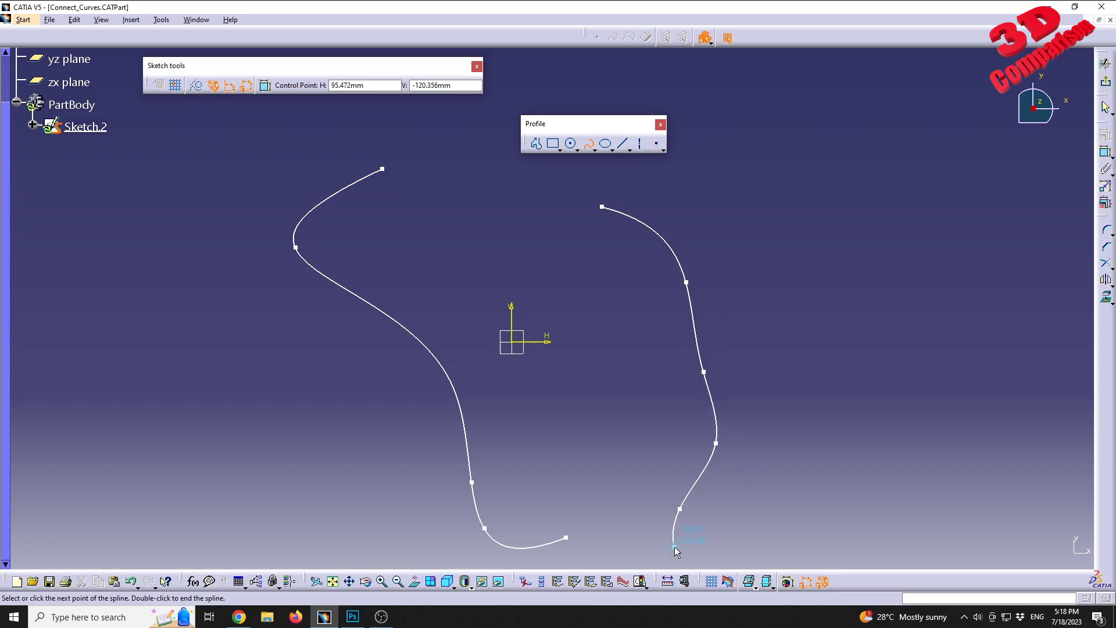
{"action": "left_click", "coordinate": [627, 406]}
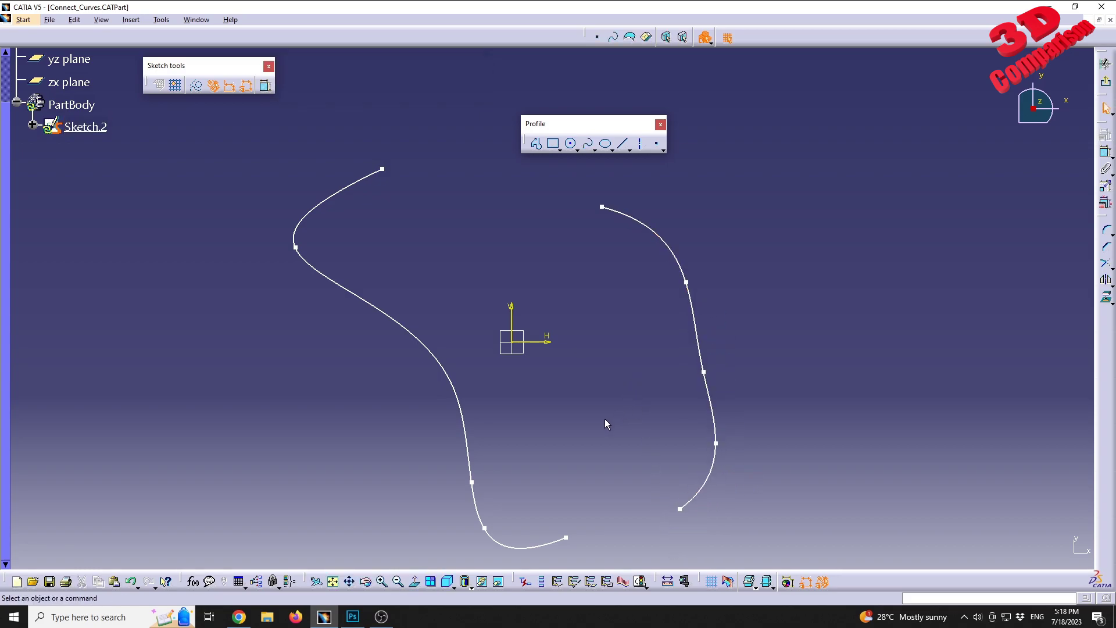
Try the Connect command with tension 1 between the upper ends of the two splines, and undo the connection
{"action": "left_click", "coordinate": [594, 149]}
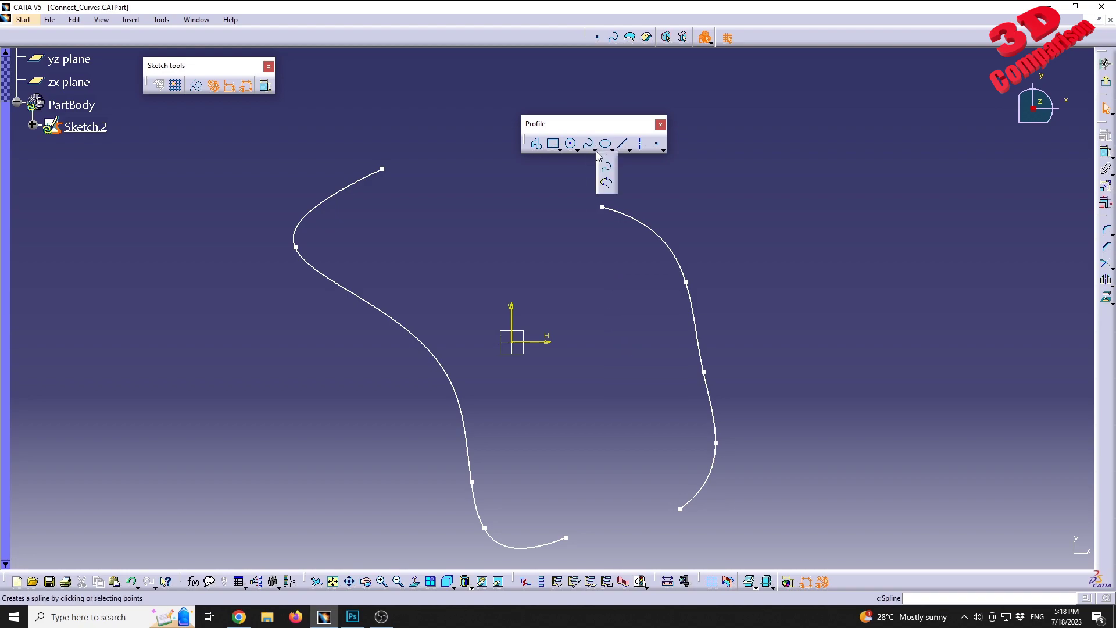
{"action": "left_click", "coordinate": [607, 186]}
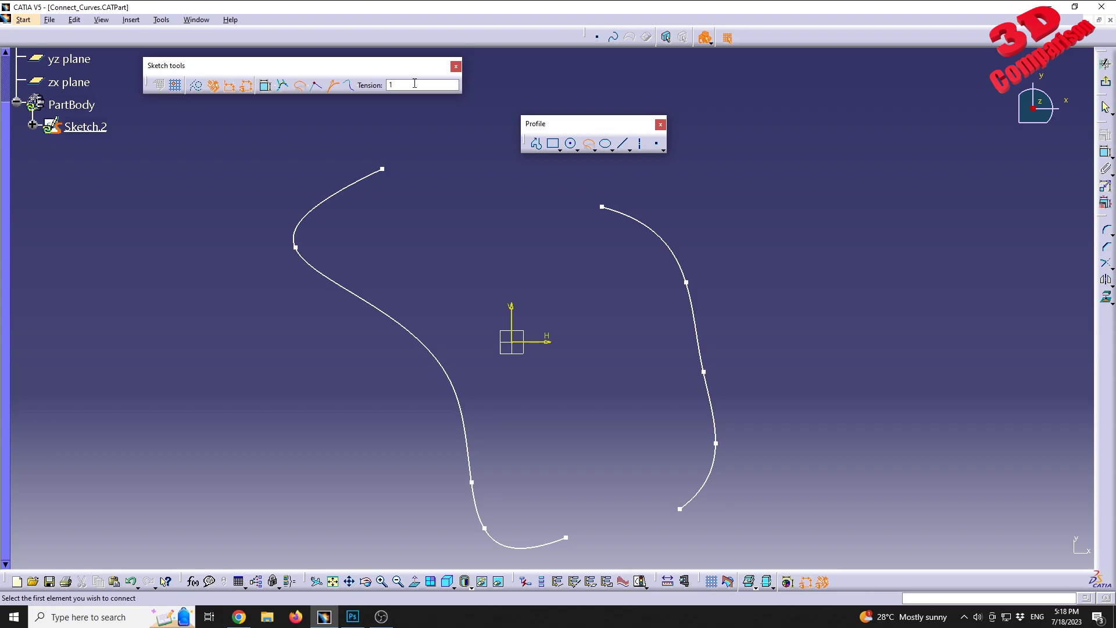
{"action": "left_click_drag", "start_coordinate": [216, 72], "coordinate": [223, 92]}
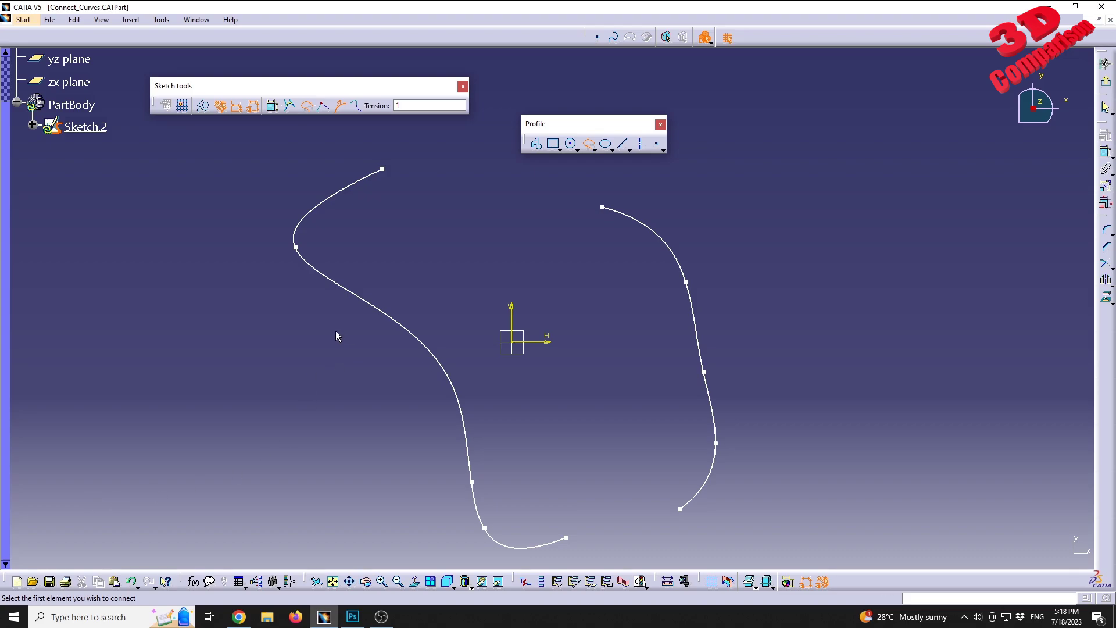
{"action": "left_click", "coordinate": [366, 186]}
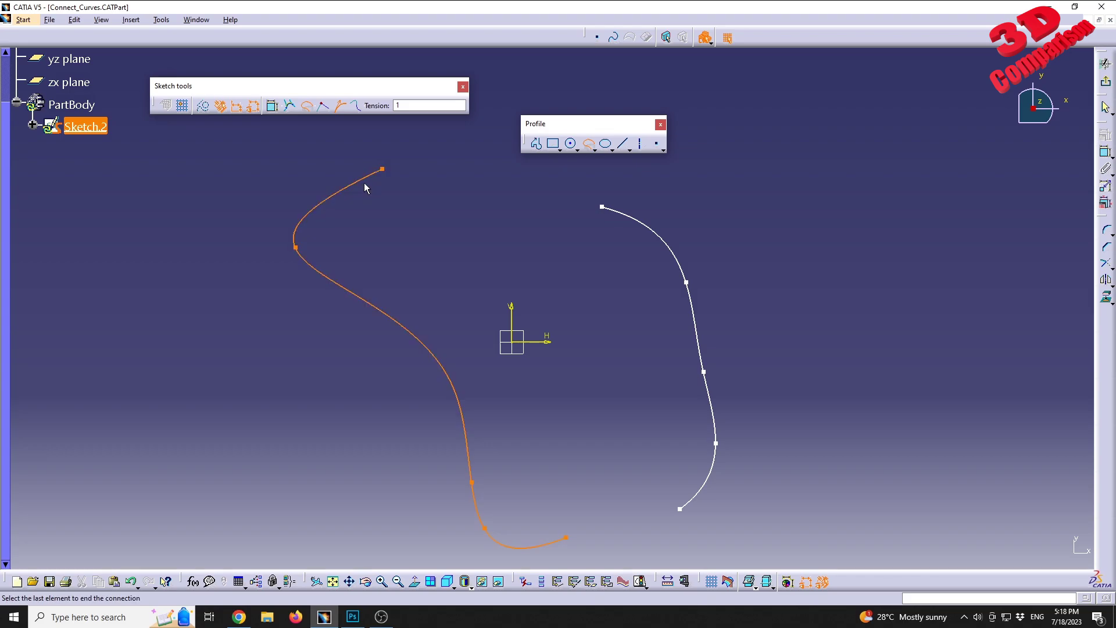
{"action": "left_click", "coordinate": [623, 220]}
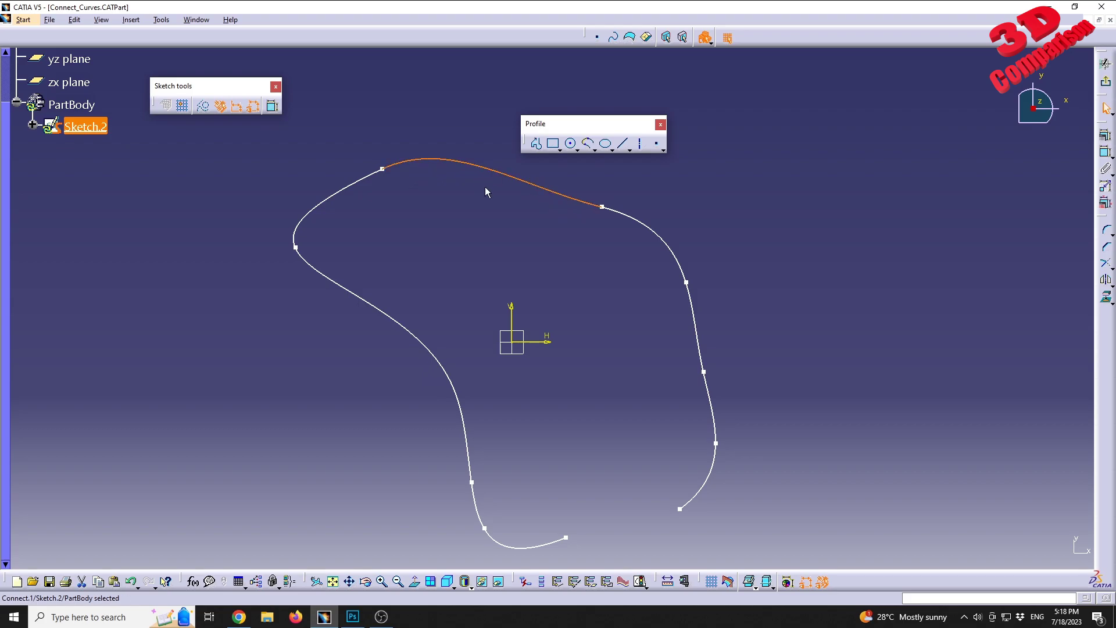
{"action": "key", "text": "ctrl+z"}
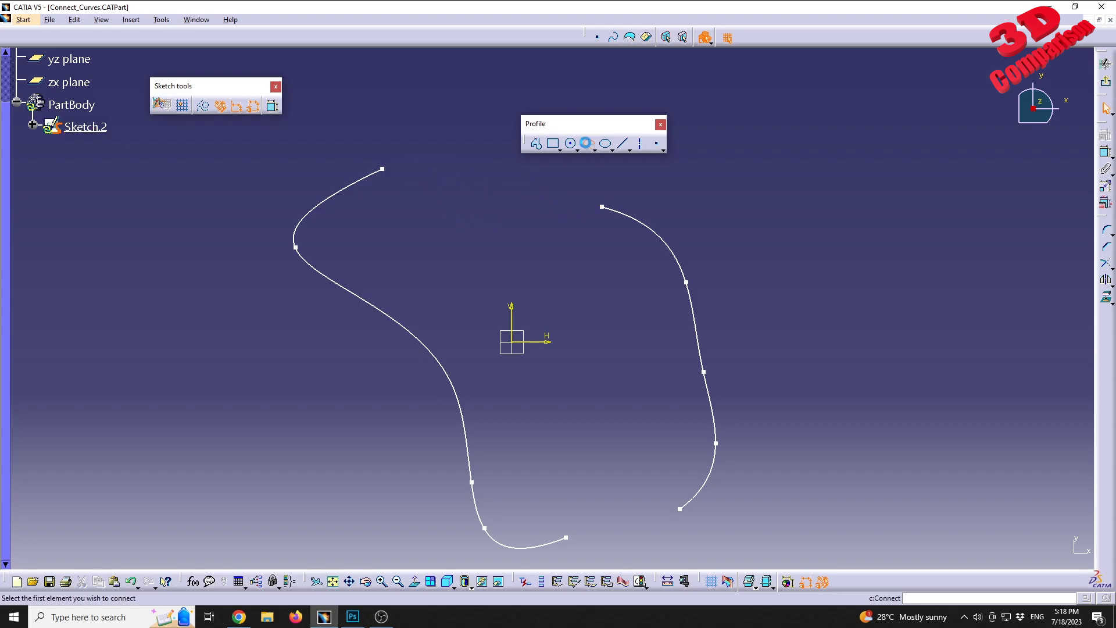
Try connecting the lower ends of the two splines with point continuity, and undo the connection
{"action": "left_click", "coordinate": [588, 143]}
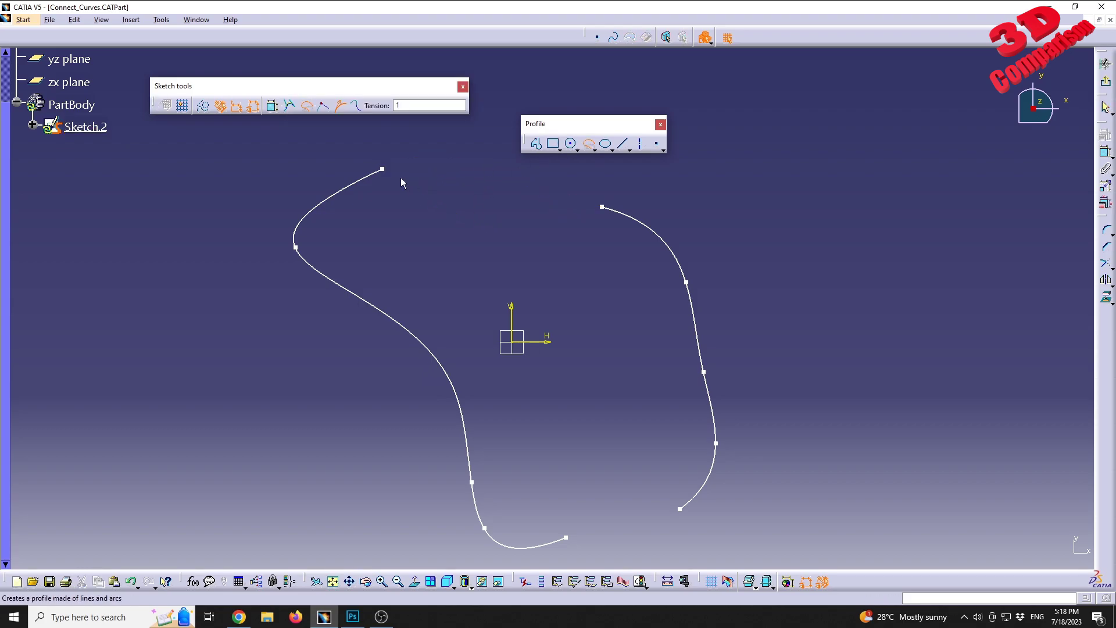
{"action": "left_click", "coordinate": [321, 109]}
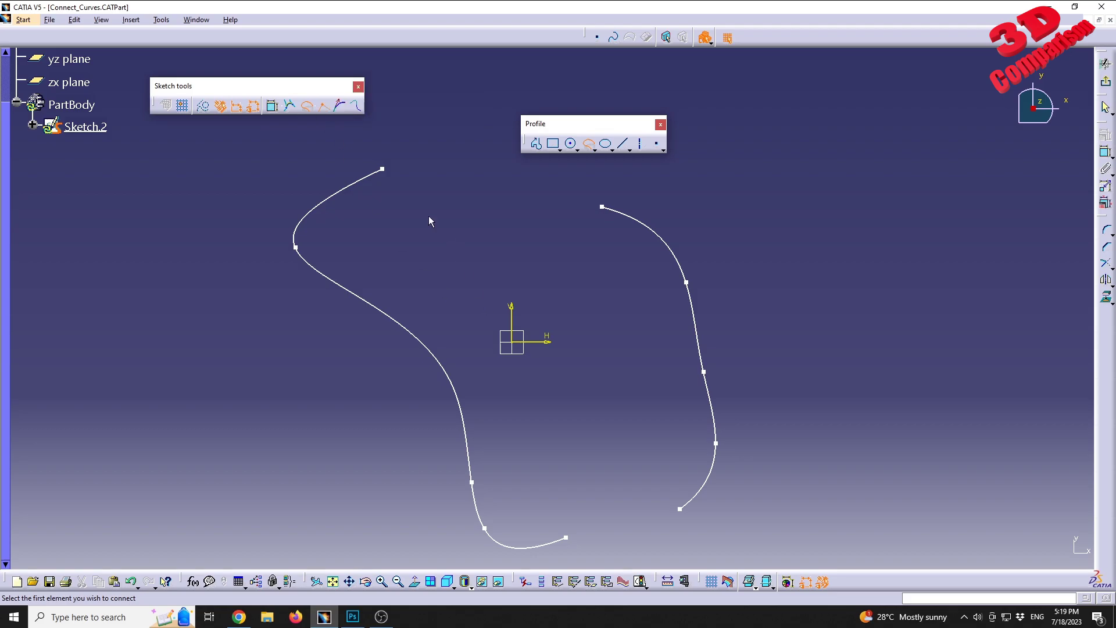
{"action": "left_click", "coordinate": [554, 546]}
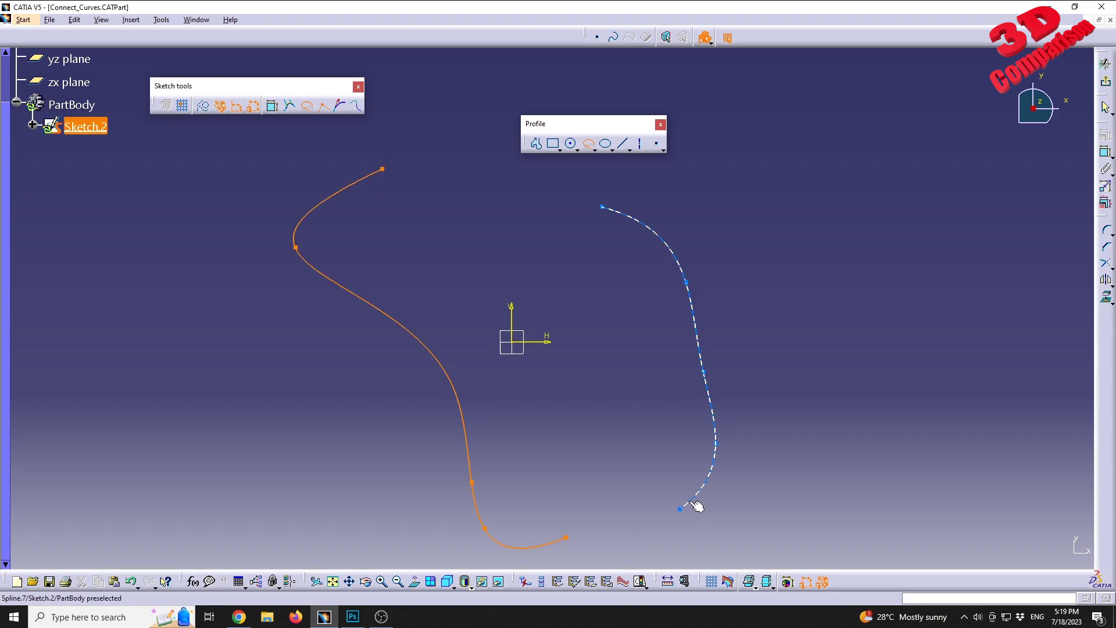
{"action": "left_click", "coordinate": [686, 505]}
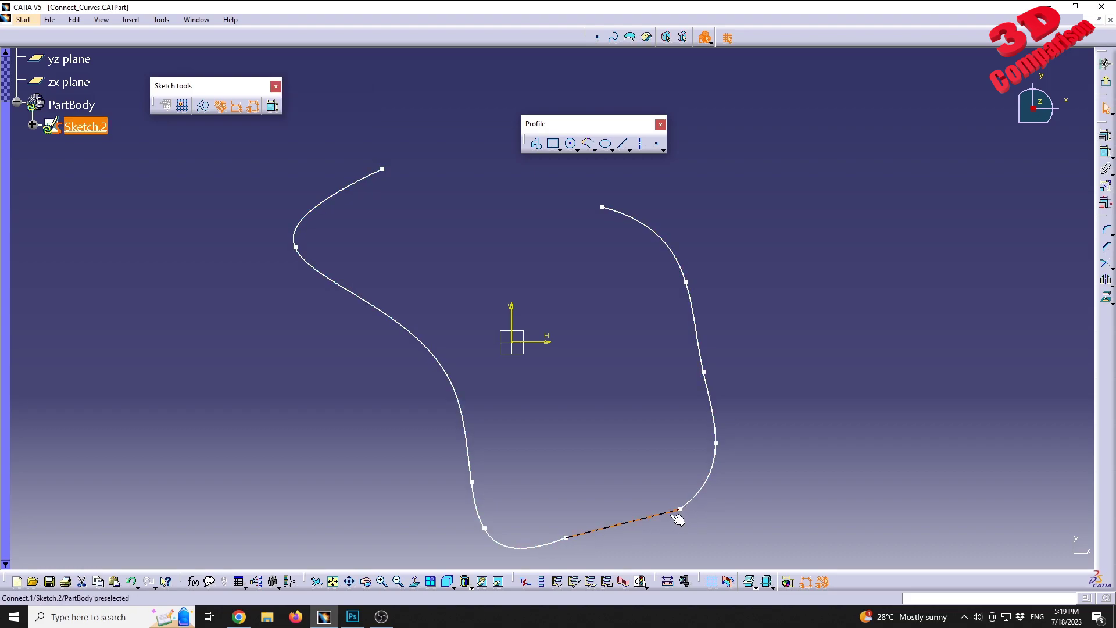
{"action": "key", "text": "ctrl+z"}
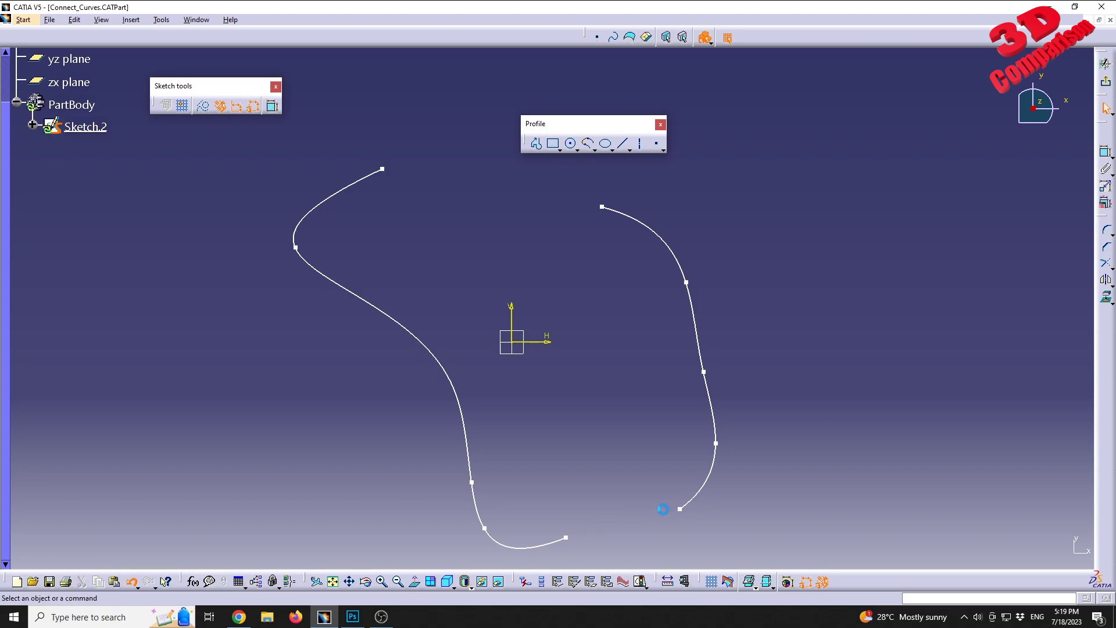
Try joining the two splines' lower ends with another point-continuity connection, and delete the resulting connecting curve
{"action": "left_click", "coordinate": [588, 143]}
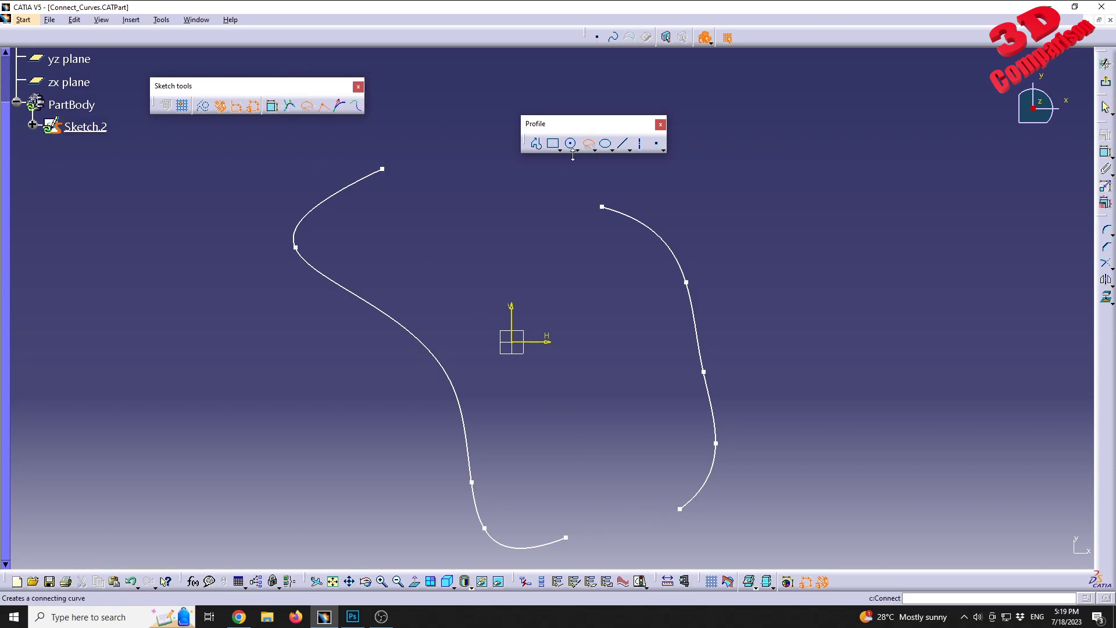
{"action": "left_click", "coordinate": [567, 538]}
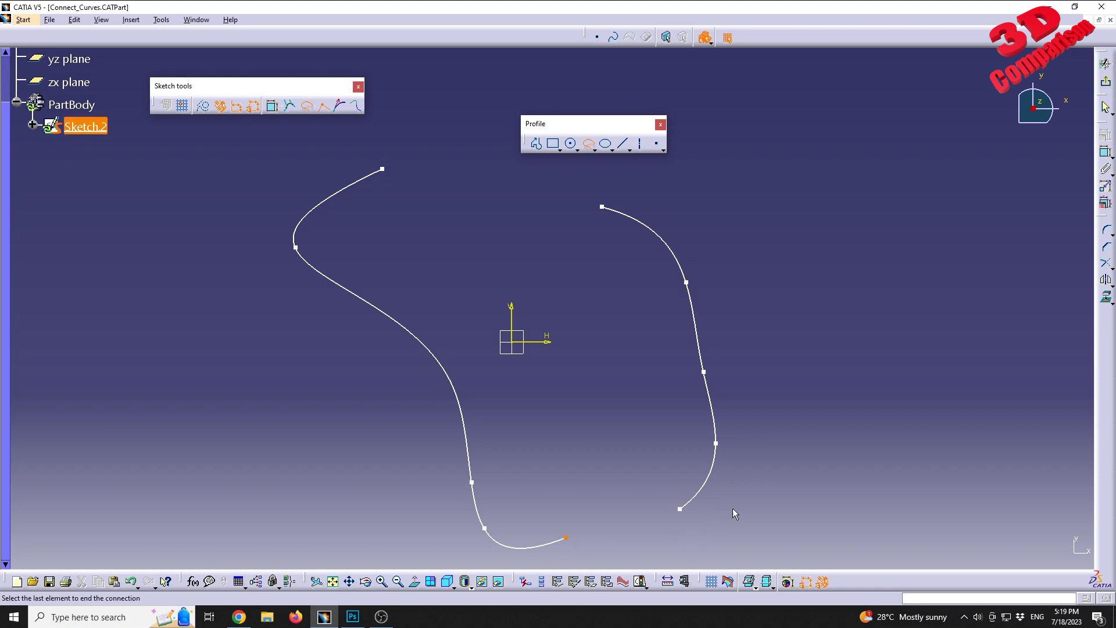
{"action": "left_click", "coordinate": [699, 498]}
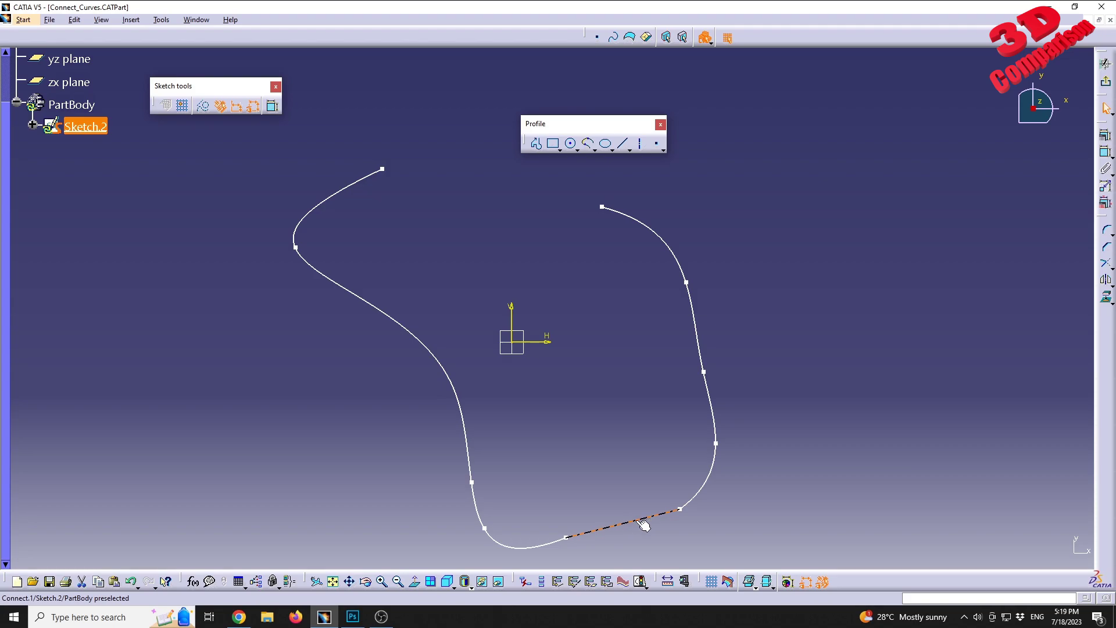
{"action": "left_click", "coordinate": [598, 505]}
{"action": "left_click", "coordinate": [605, 529]}
{"action": "key", "text": "Delete"}
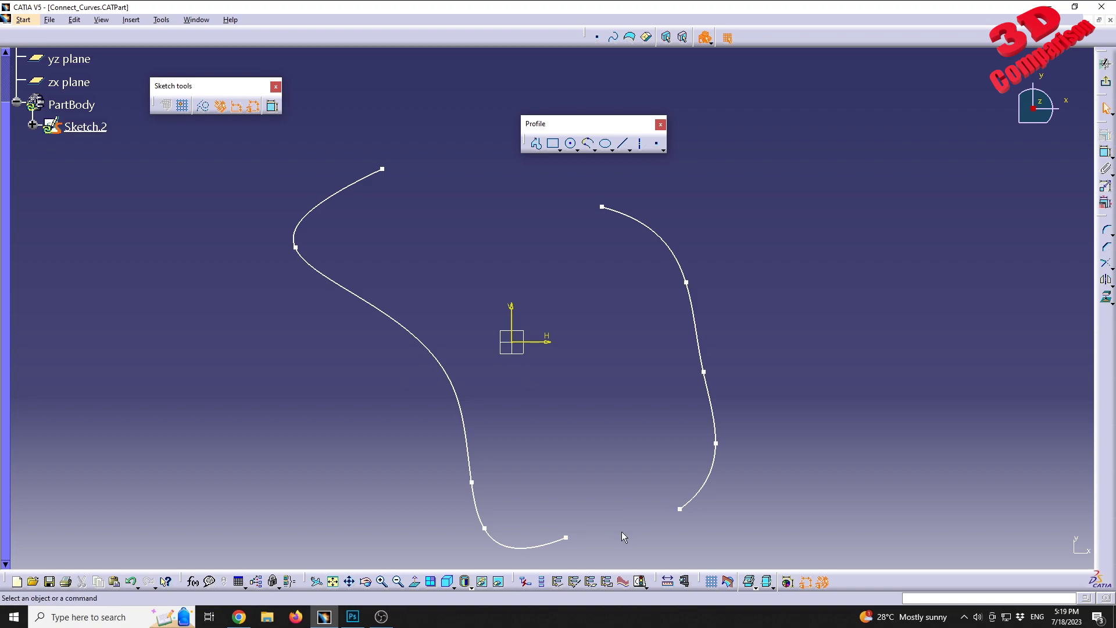
Connect the lower portions of the two splines with an arc using the Connect command
{"action": "left_click", "coordinate": [589, 143]}
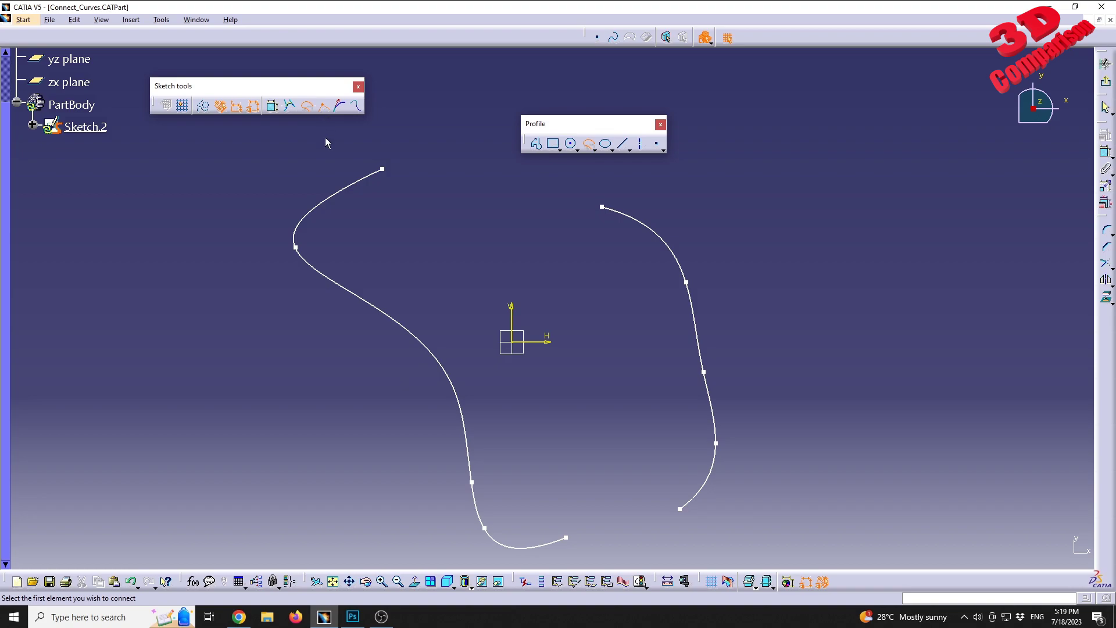
{"action": "left_click", "coordinate": [290, 107]}
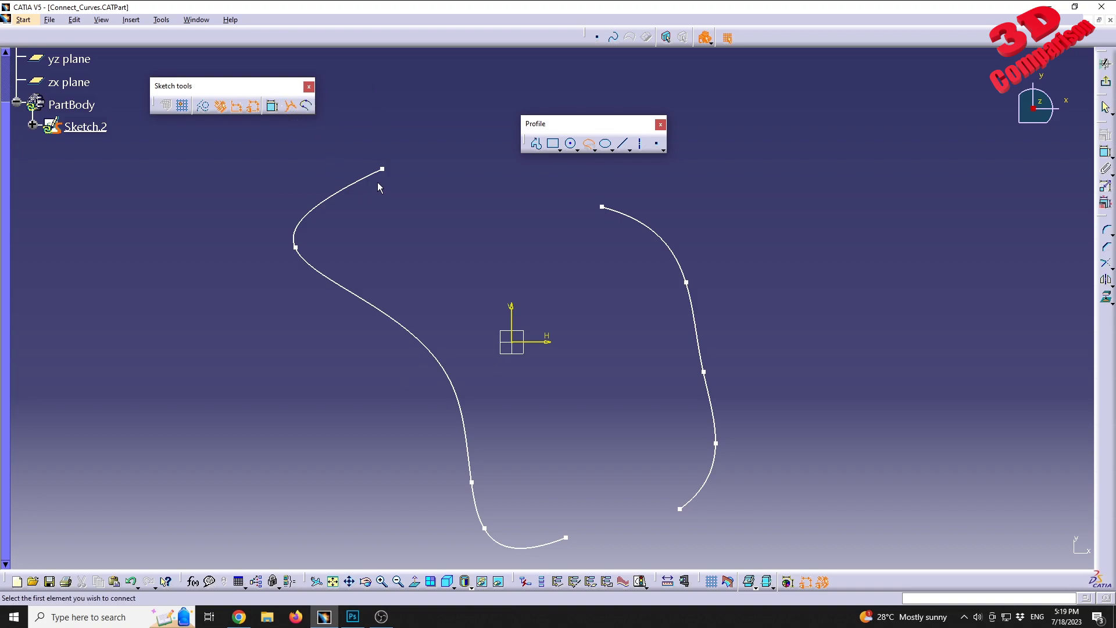
{"action": "left_click", "coordinate": [550, 543]}
{"action": "left_click", "coordinate": [700, 496]}
{"action": "mouse_move", "coordinate": [645, 521]}
{"action": "middle_mouse_down"}
{"action": "mouse_move", "coordinate": [595, 503]}
{"action": "mouse_move", "coordinate": [549, 455]}
{"action": "middle_mouse_up"}
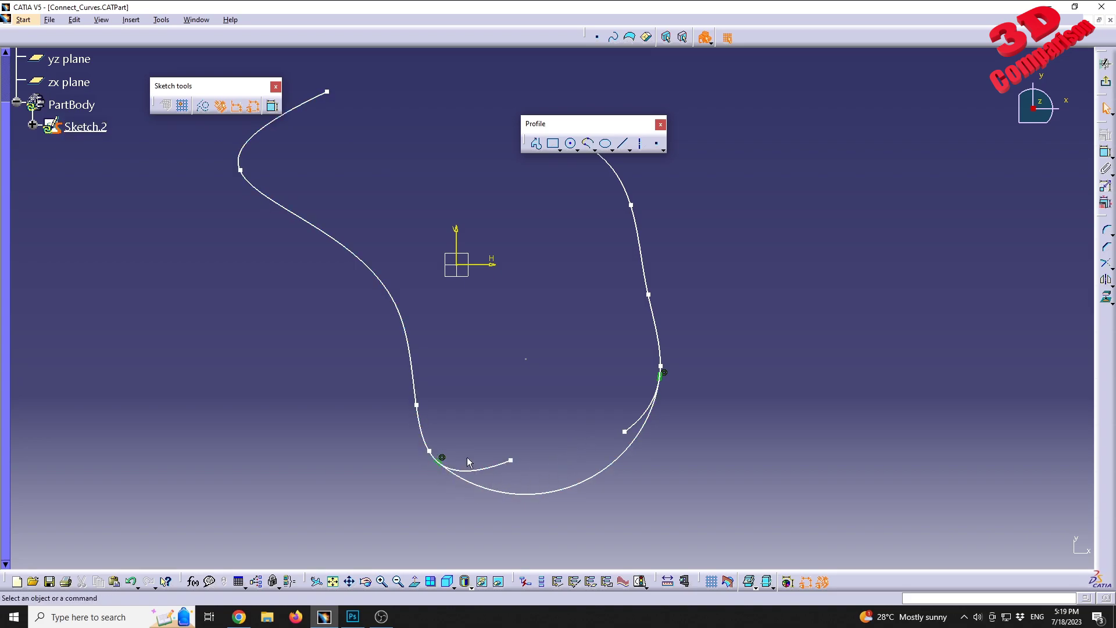
{"action": "double_click", "coordinate": [498, 460]}
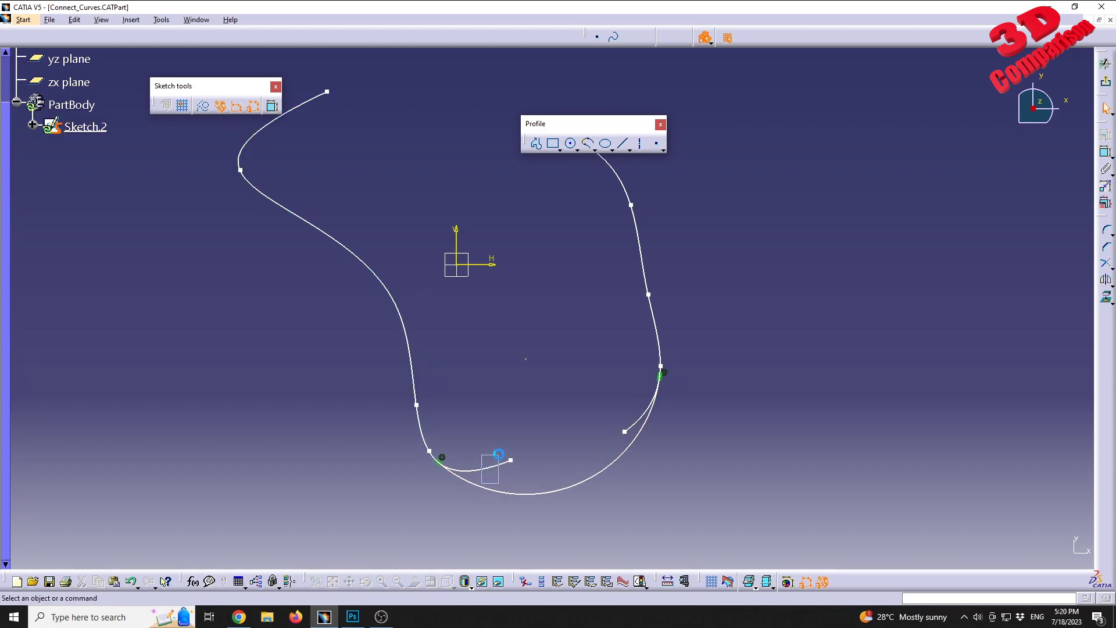
Constrain the connecting arc's radius to 50 mm and pull the left spline's lower end point slightly back toward the arc junction
{"action": "left_click", "coordinate": [1104, 152]}
{"action": "left_click", "coordinate": [613, 467]}
{"action": "left_click", "coordinate": [650, 492]}
{"action": "double_click", "coordinate": [662, 494]}
{"action": "type", "text": "50"}
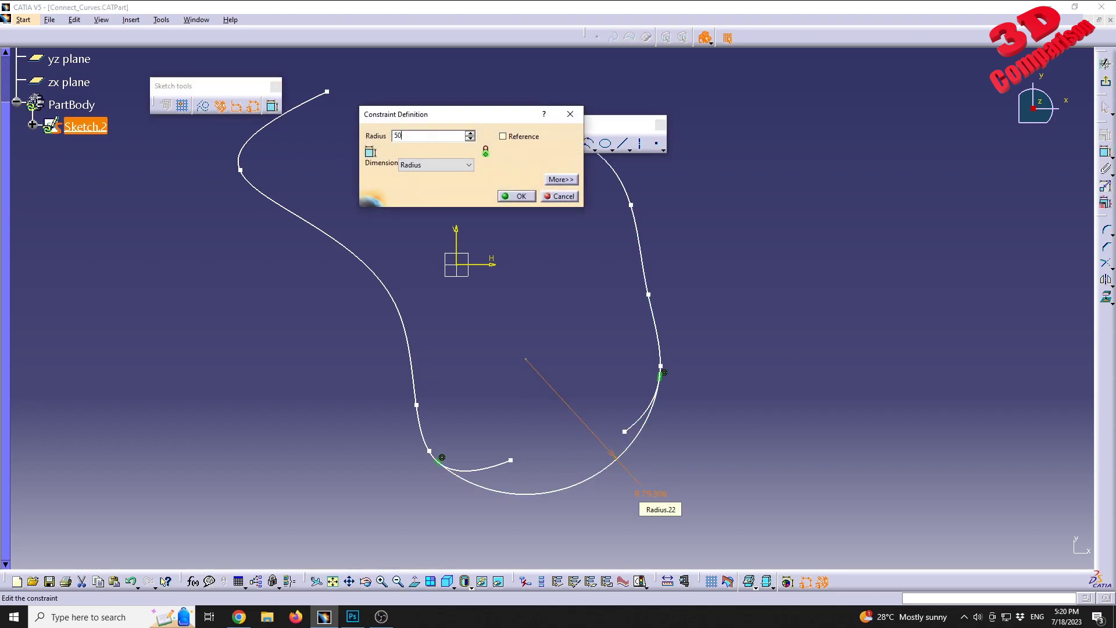
{"action": "key", "text": "Return"}
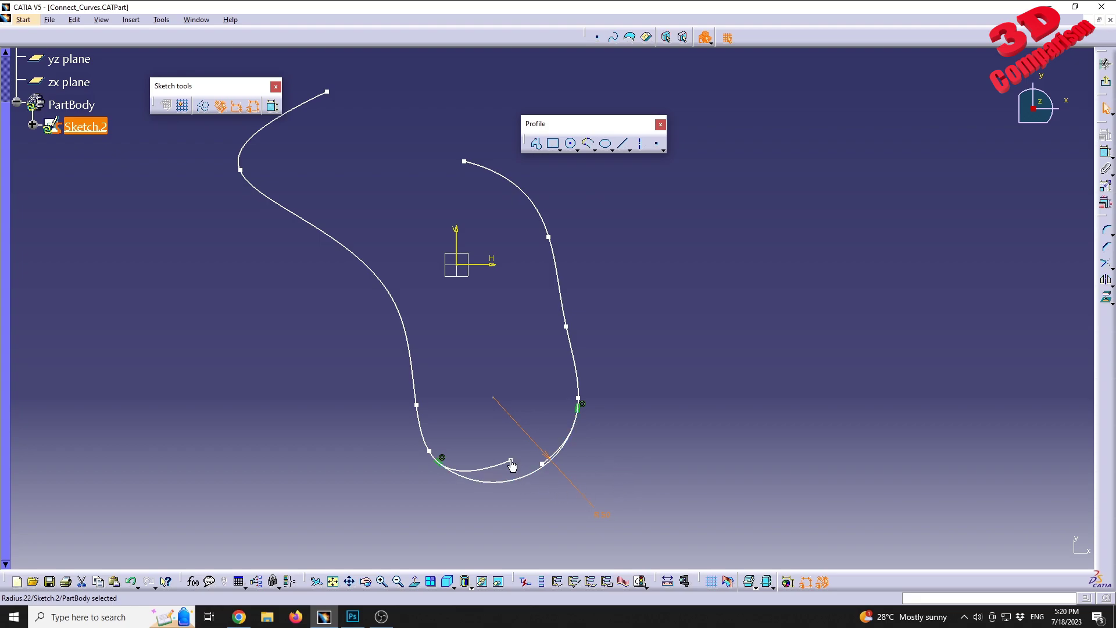
{"action": "left_click_drag", "start_coordinate": [511, 461], "coordinate": [487, 464]}
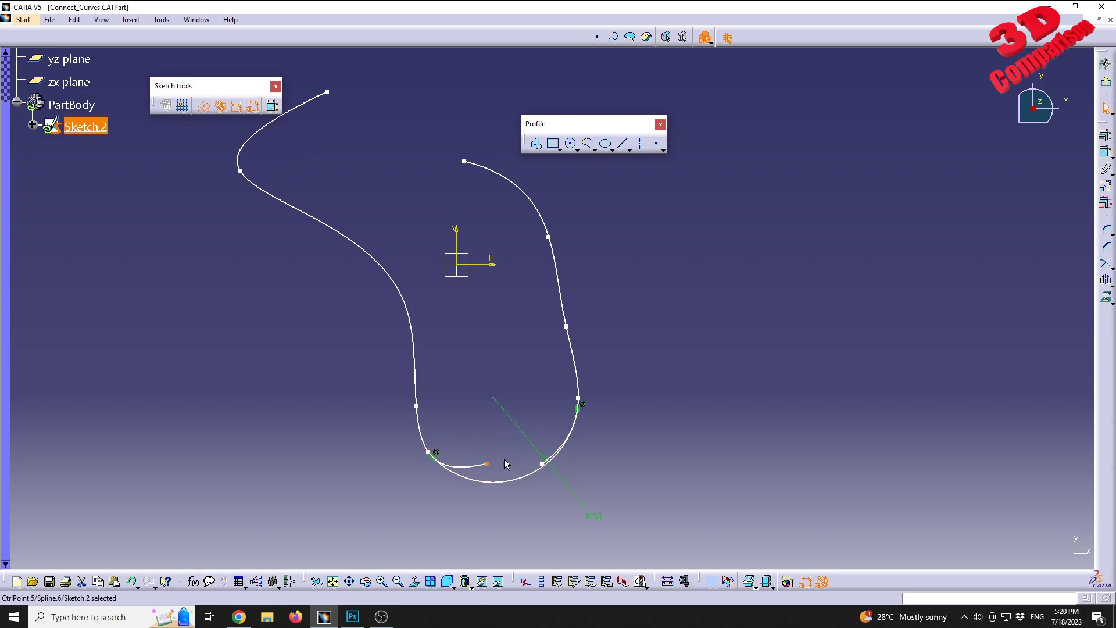
{"action": "mouse_move", "coordinate": [580, 458]}
{"action": "middle_mouse_down"}
{"action": "mouse_move", "coordinate": [575, 376]}
{"action": "mouse_move", "coordinate": [525, 296]}
{"action": "middle_mouse_up"}
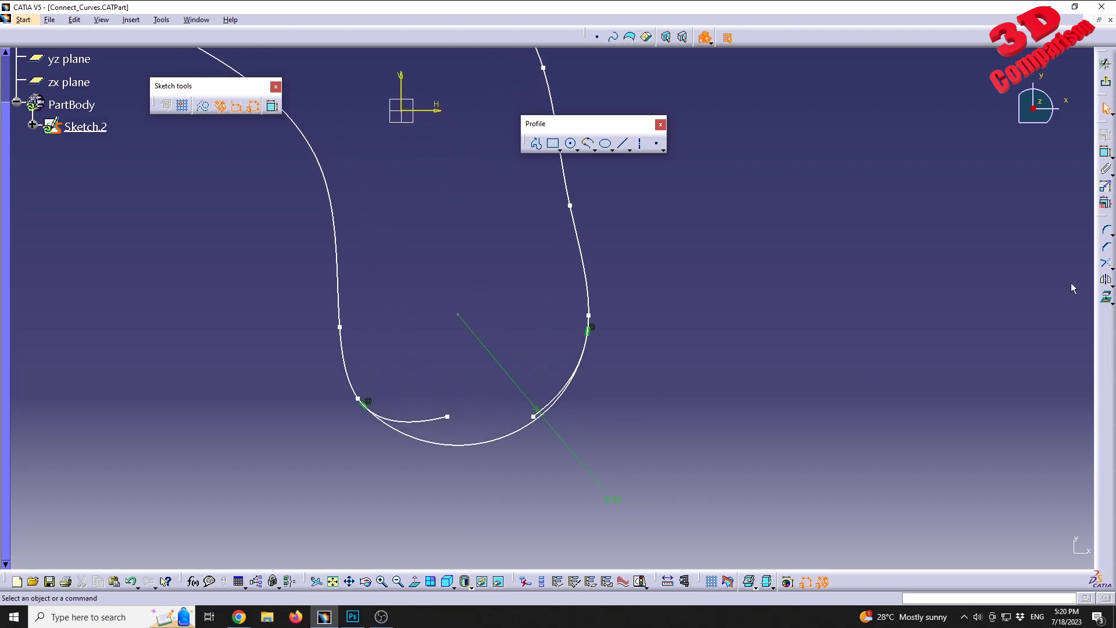
{"action": "left_click", "coordinate": [1105, 263]}
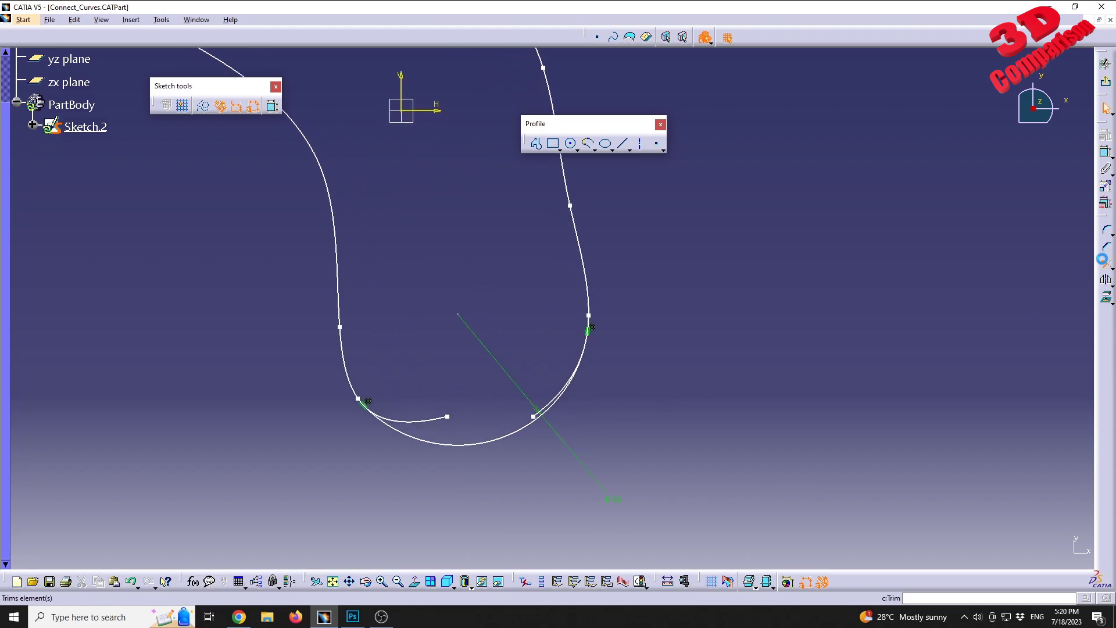
{"action": "left_click", "coordinate": [437, 425]}
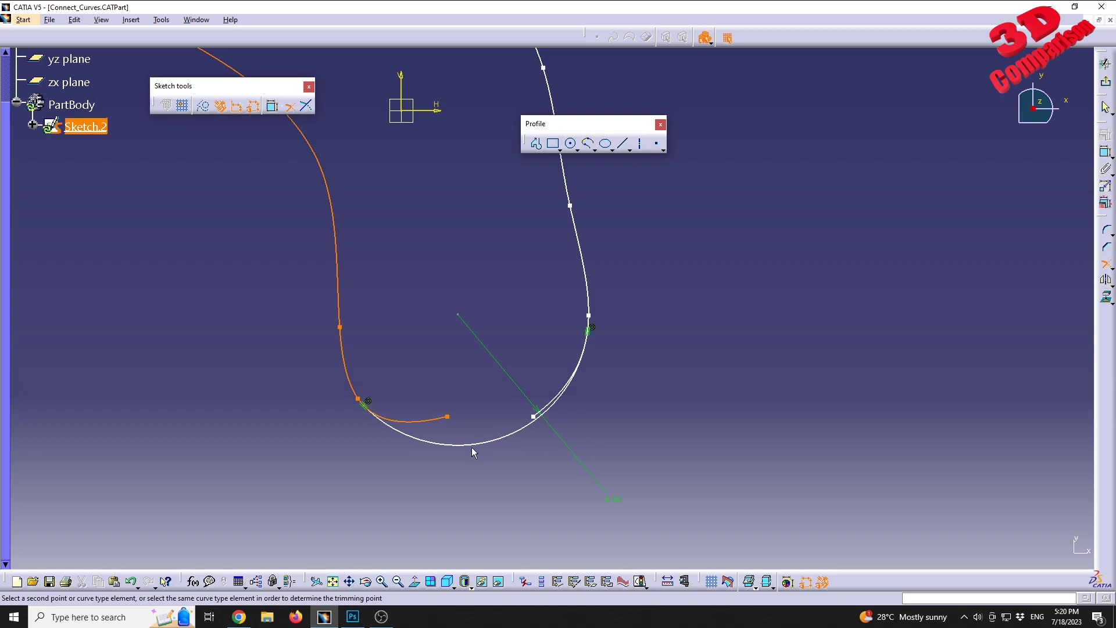
{"action": "left_click", "coordinate": [451, 423]}
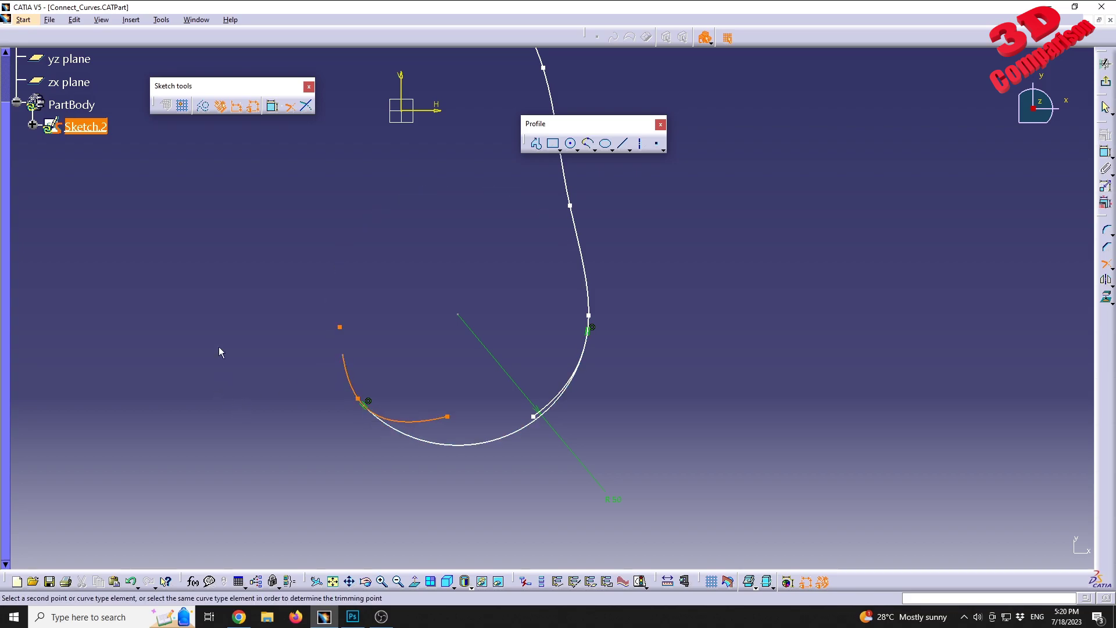
{"action": "key", "text": "Escape"}
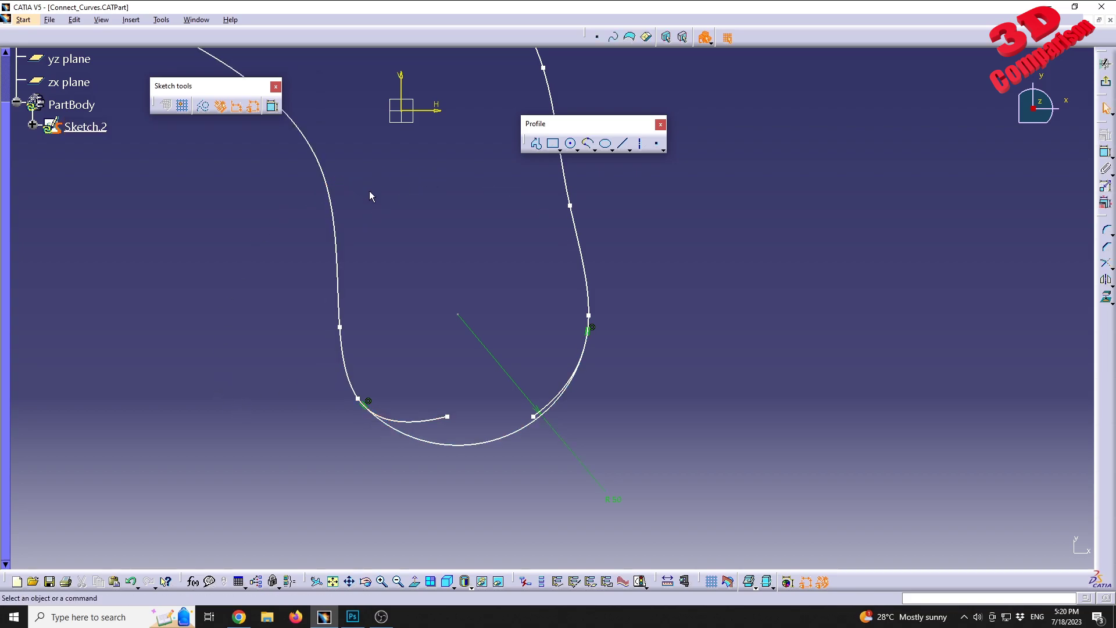
Quick-trim the left spline's tail beyond the arc junction and delete its leftover end control point
{"action": "left_click", "coordinate": [1111, 268]}
{"action": "left_click", "coordinate": [1111, 270]}
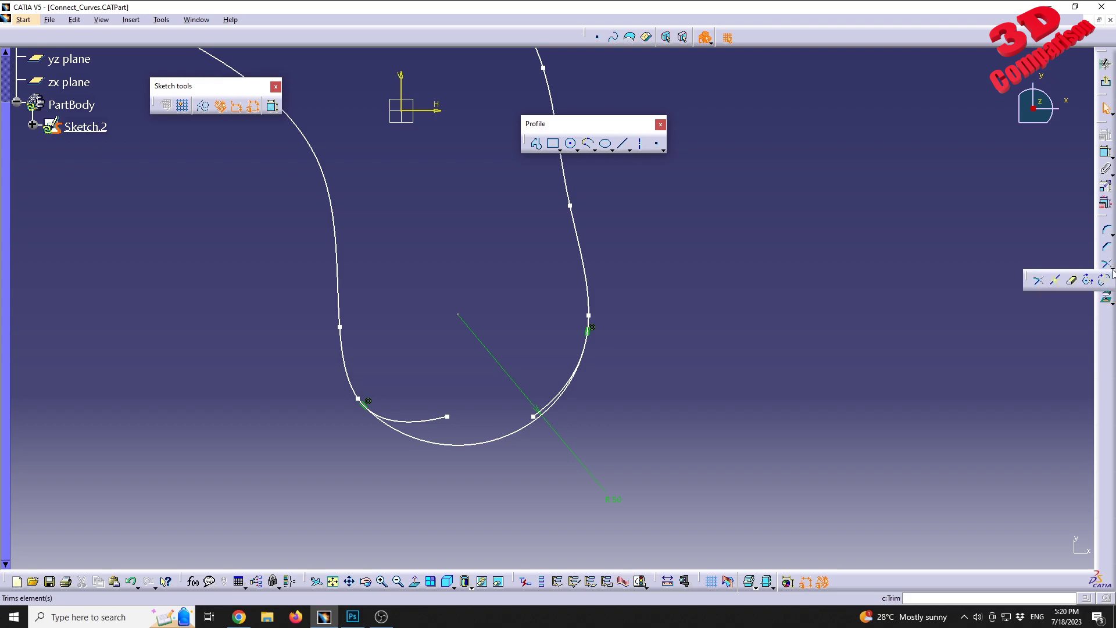
{"action": "left_click", "coordinate": [1071, 279]}
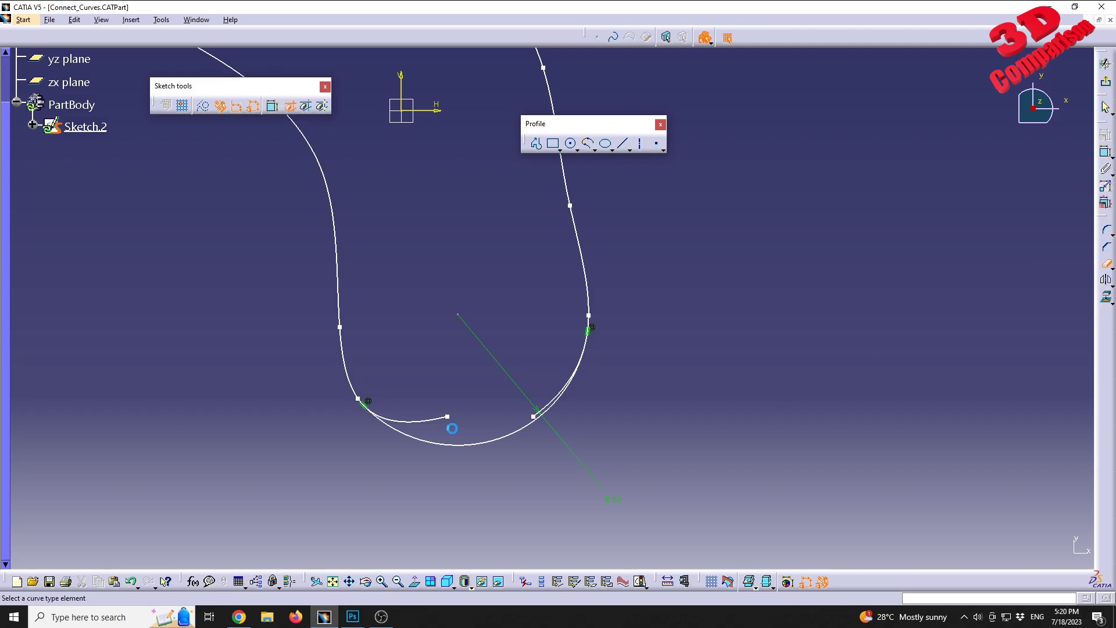
{"action": "left_click", "coordinate": [431, 423]}
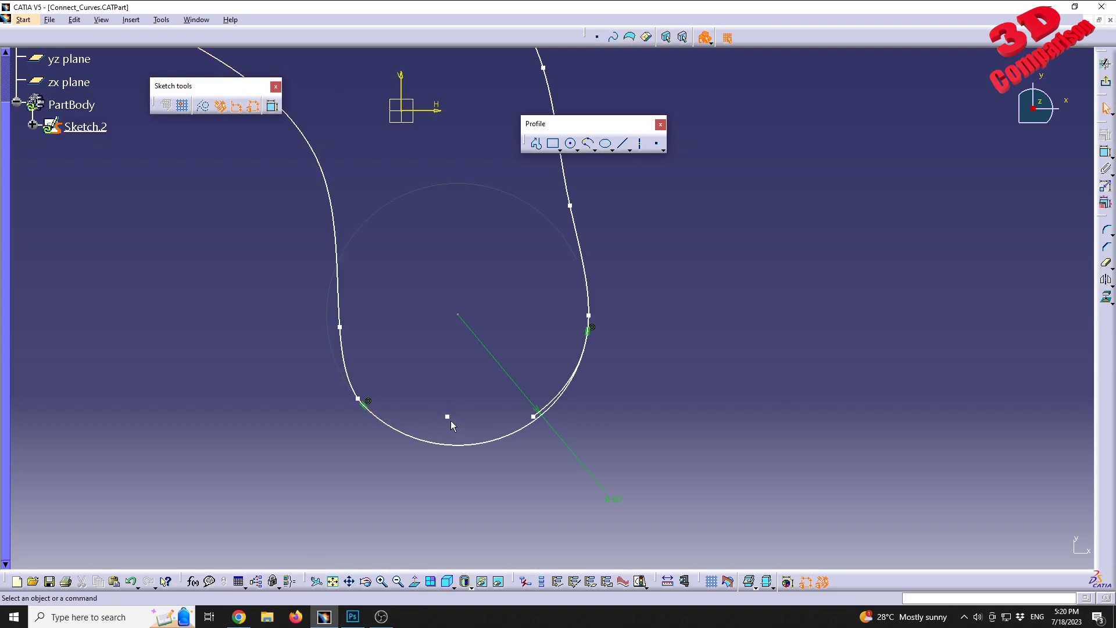
{"action": "key", "text": "ctrl+z"}
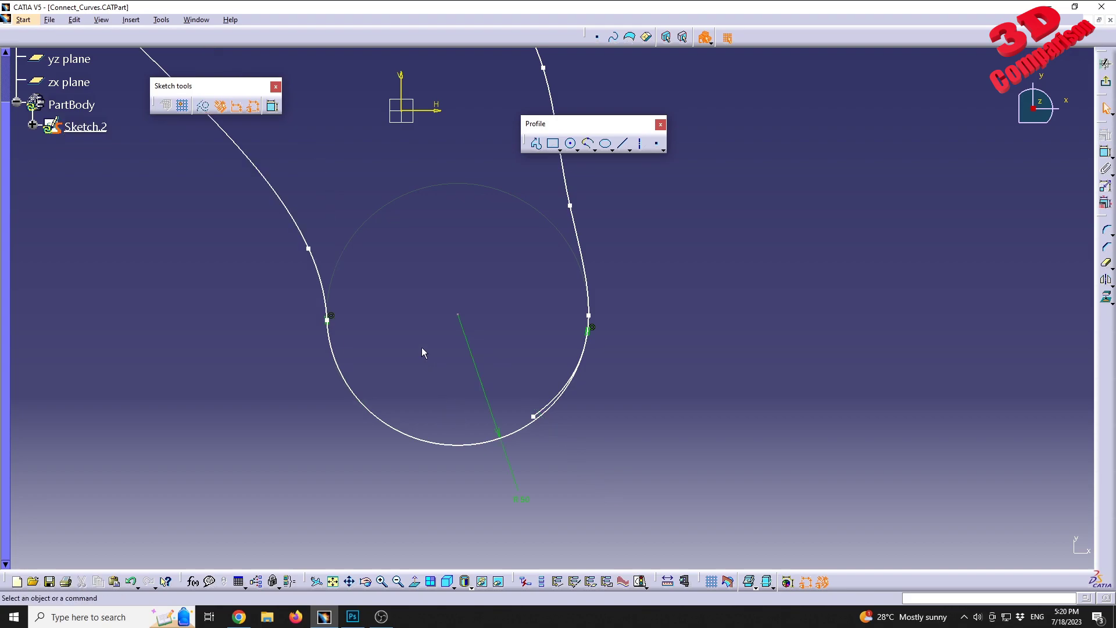
{"action": "key", "text": "ctrl+z"}
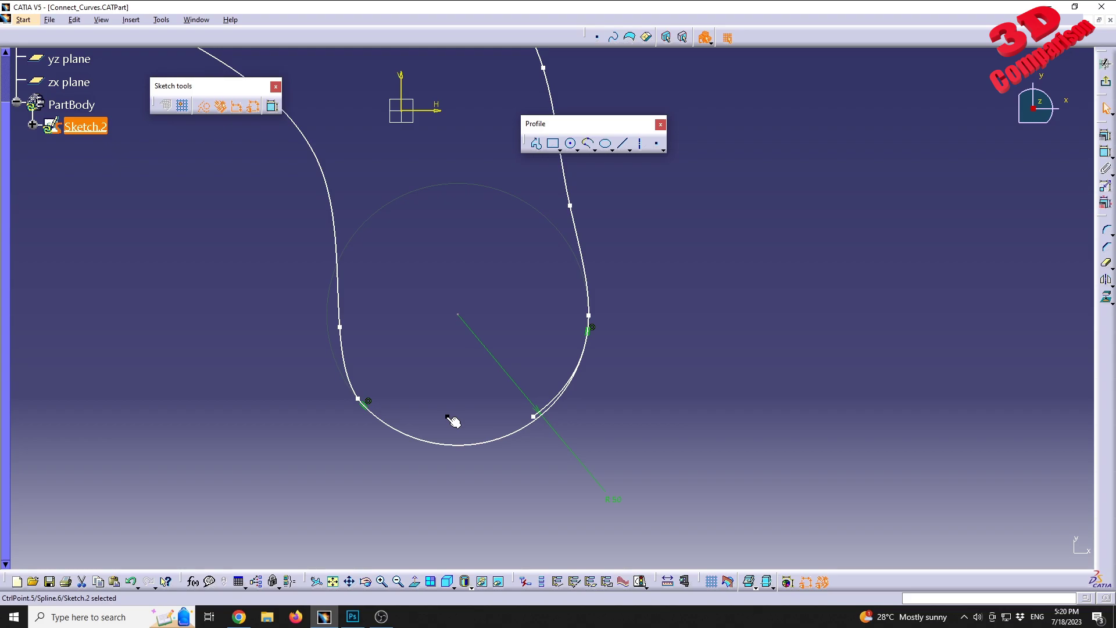
{"action": "key", "text": "ctrl+y"}
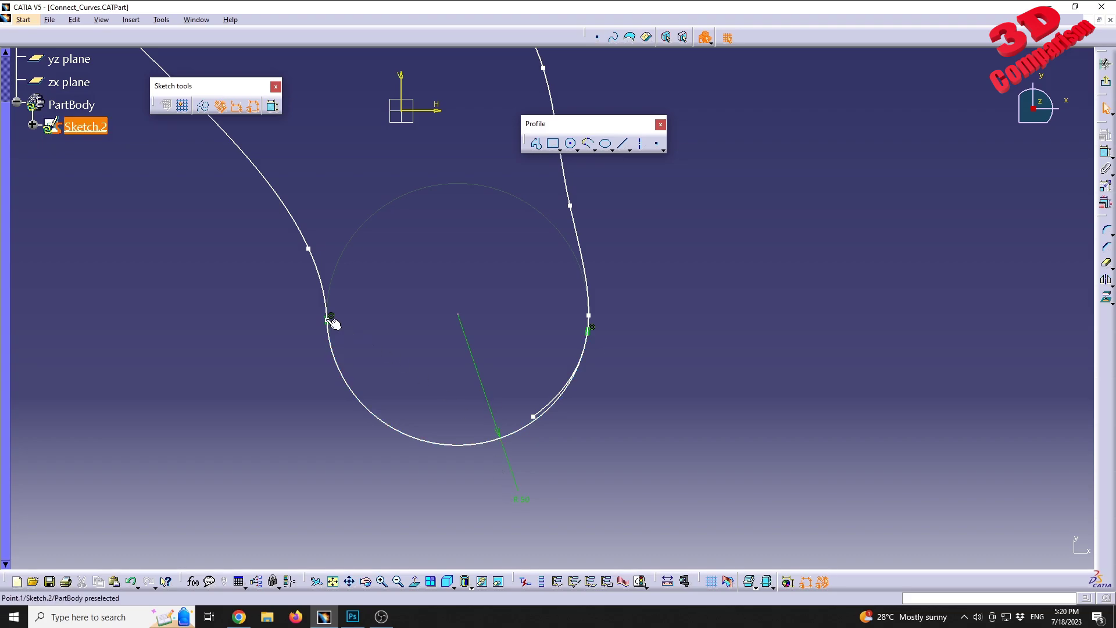
Check the control points in the left spline's definition and accept it without changes
{"action": "left_click", "coordinate": [324, 297]}
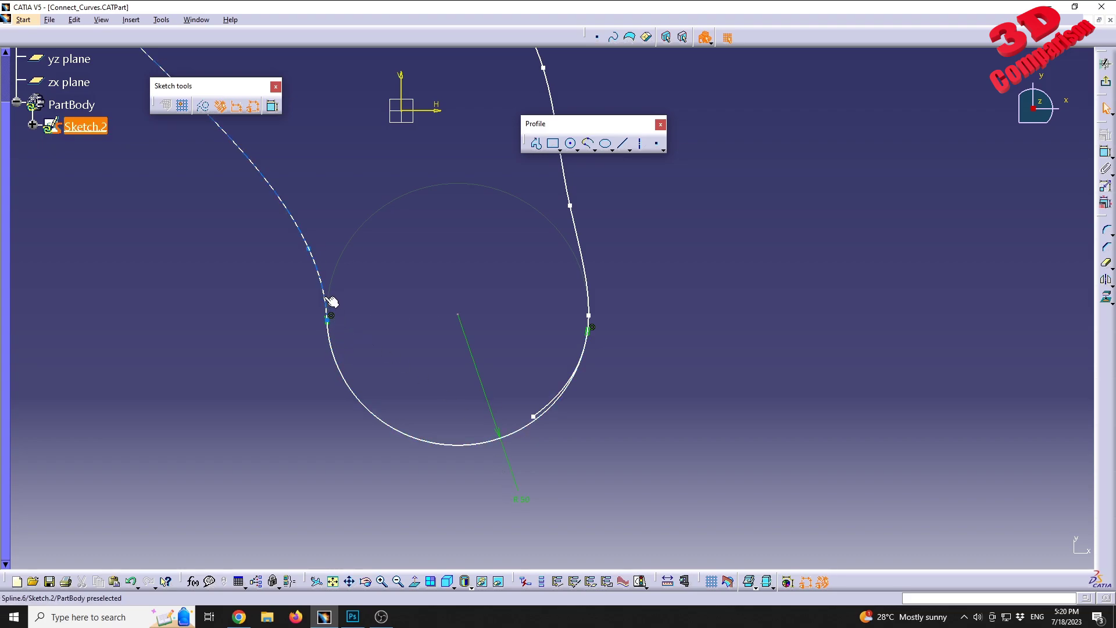
{"action": "double_click", "coordinate": [324, 296]}
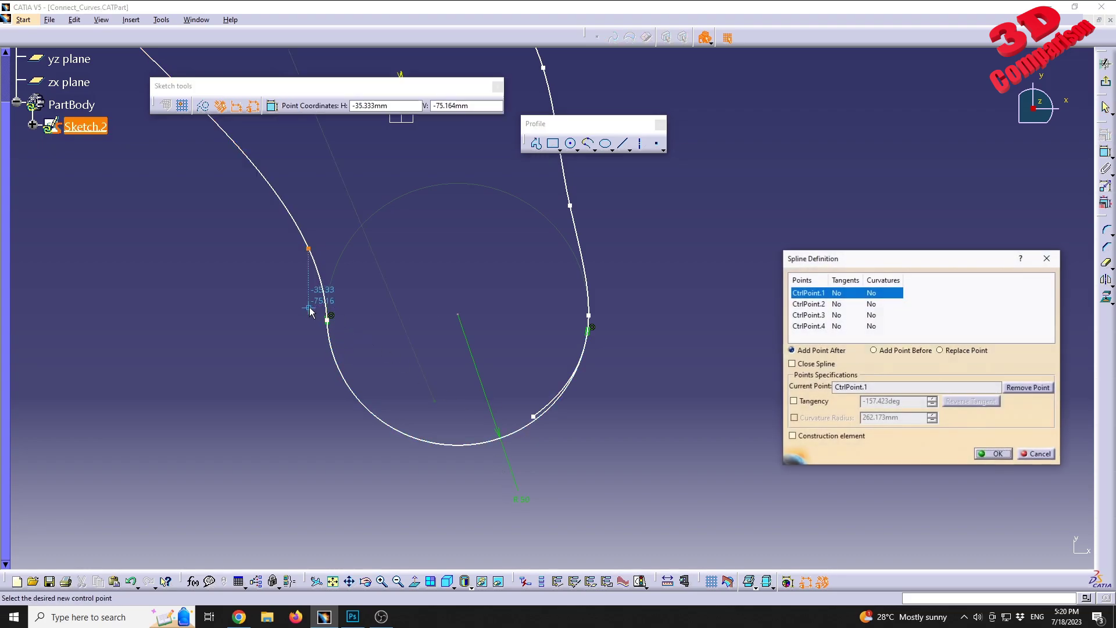
{"action": "left_click", "coordinate": [994, 455]}
Shift the connecting arc slightly to the left and raise the right spline's upper end point
{"action": "left_click_drag", "start_coordinate": [350, 390], "coordinate": [318, 391]}
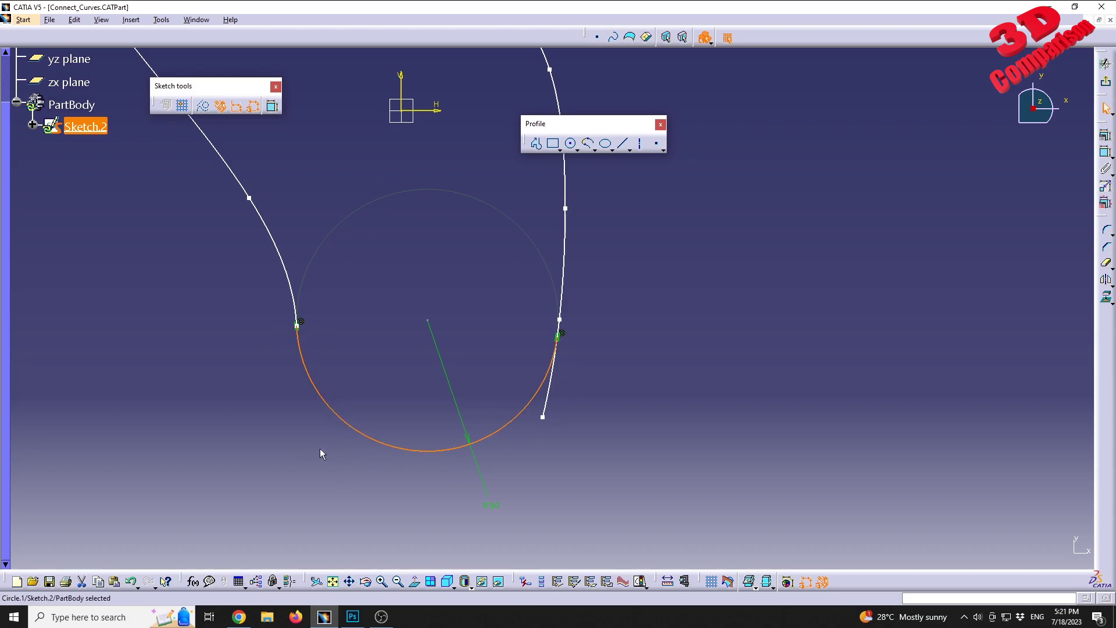
{"action": "left_click", "coordinate": [205, 392]}
{"action": "mouse_move", "coordinate": [381, 286]}
{"action": "middle_mouse_down"}
{"action": "mouse_move", "coordinate": [479, 299]}
{"action": "mouse_move", "coordinate": [489, 406]}
{"action": "middle_mouse_up"}
{"action": "left_click_drag", "start_coordinate": [646, 407], "coordinate": [622, 258]}
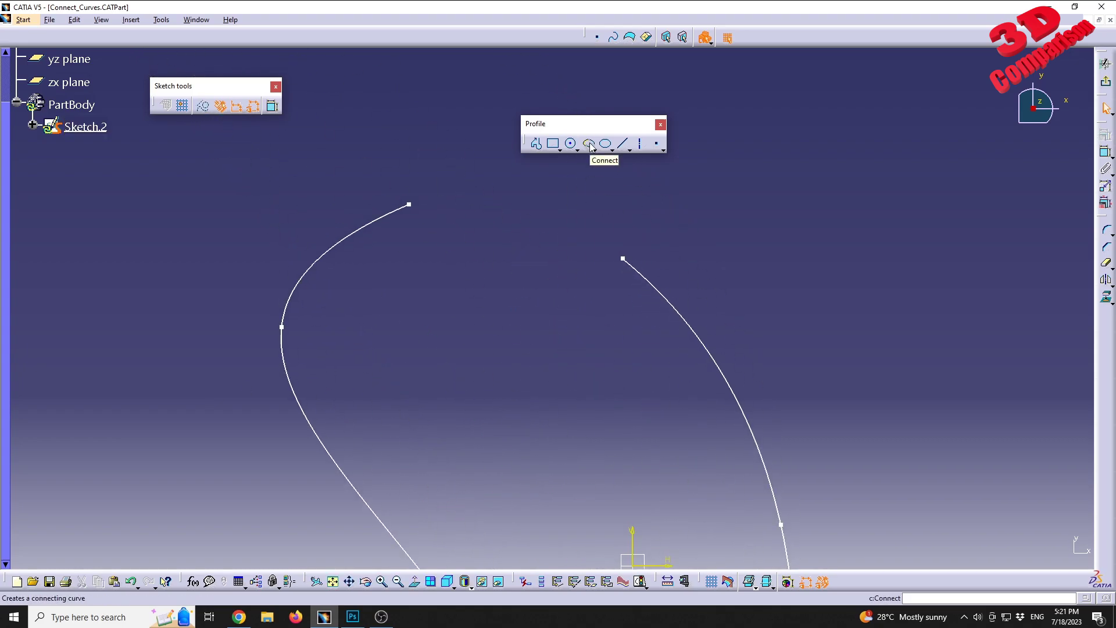
Try connecting the upper portions of the two splines with an arc, and undo the connection
{"action": "left_click", "coordinate": [590, 144]}
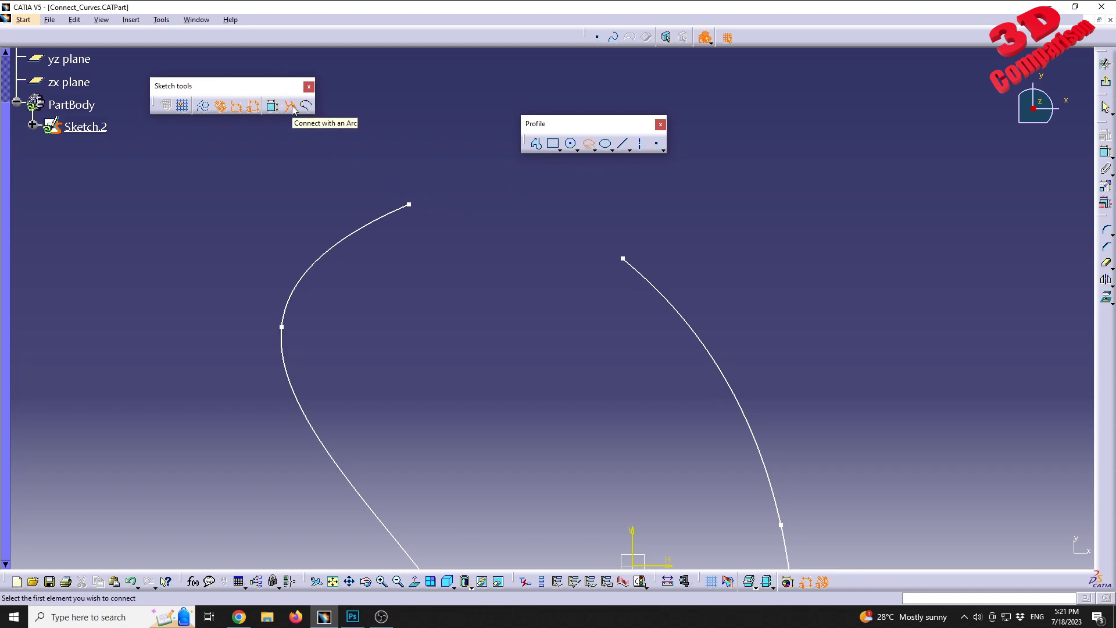
{"action": "left_click", "coordinate": [282, 328]}
{"action": "left_click", "coordinate": [627, 263]}
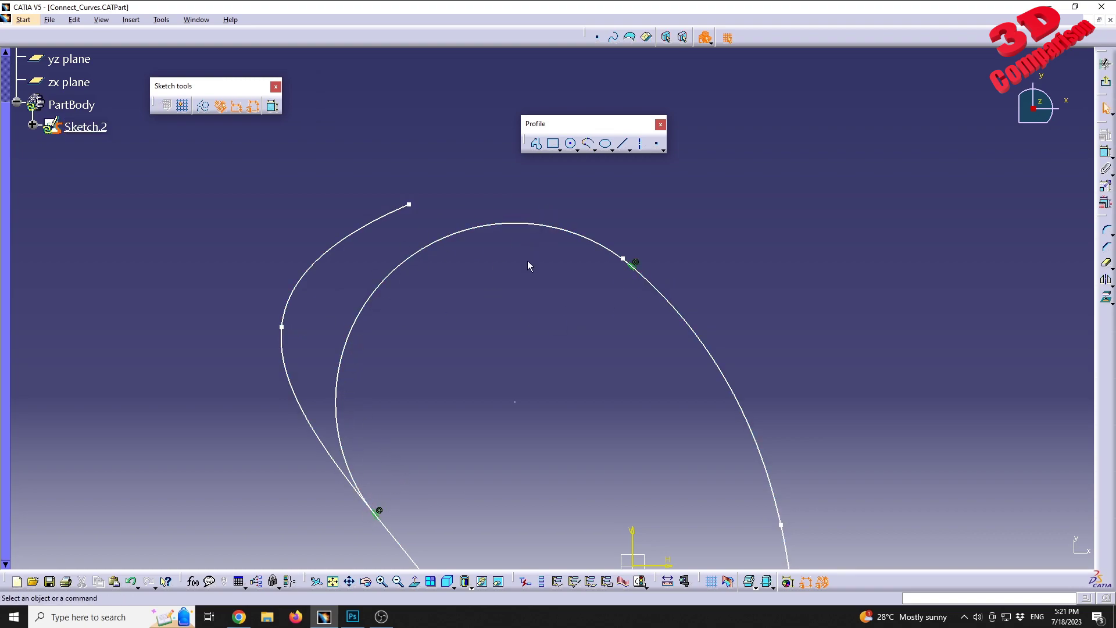
{"action": "key", "text": "ctrl+z"}
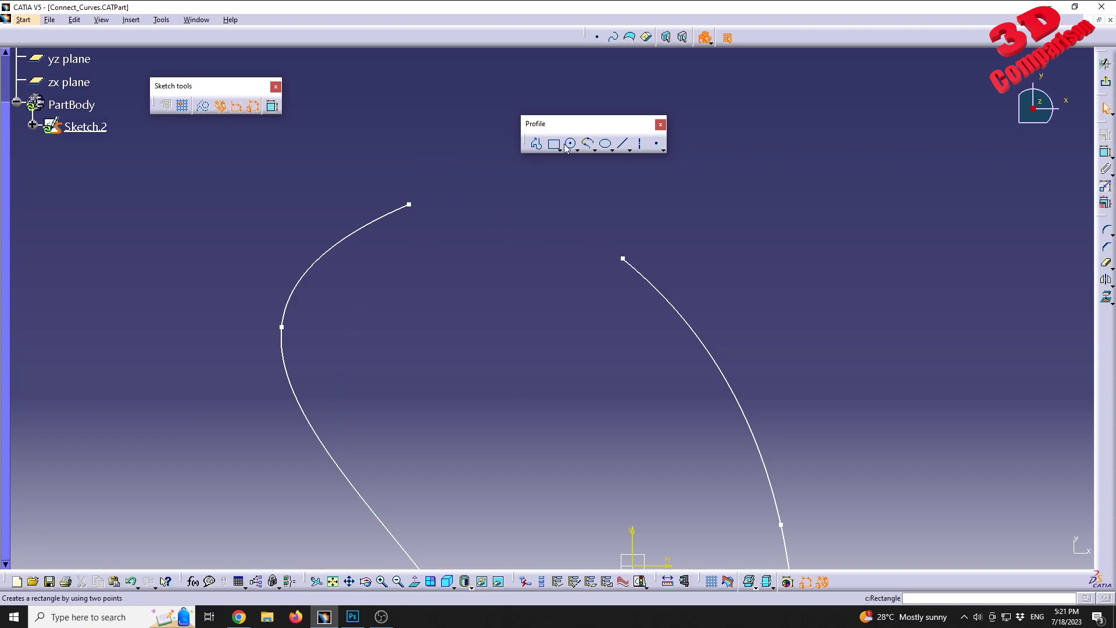
Connect the upper end points of the two splines with a curvature-continuous spline at tension 1
{"action": "left_click", "coordinate": [588, 143]}
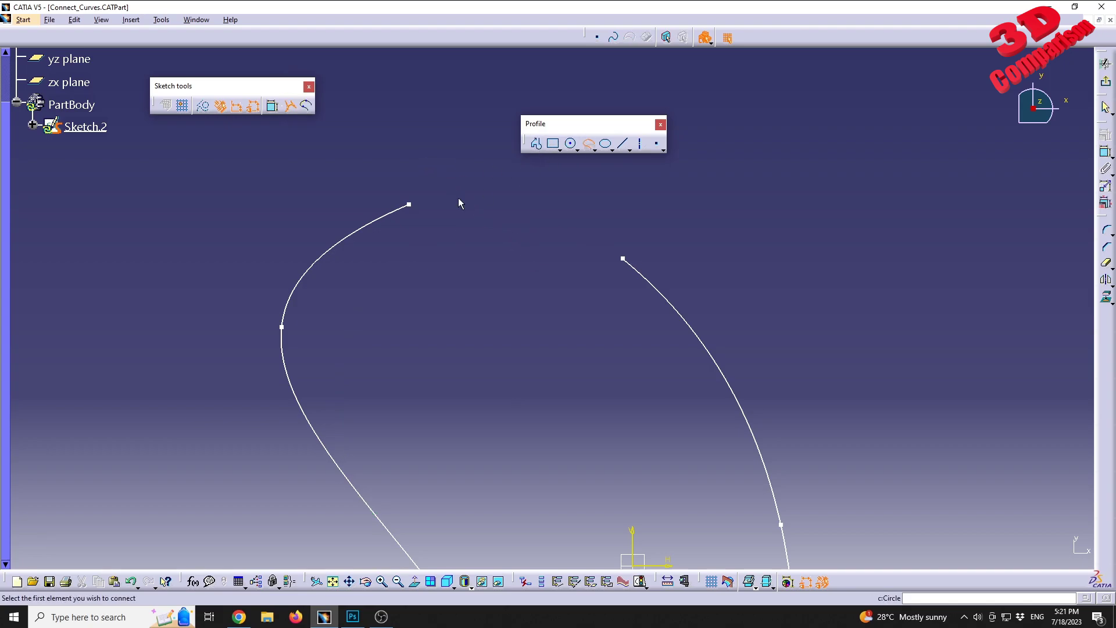
{"action": "left_click", "coordinate": [307, 109]}
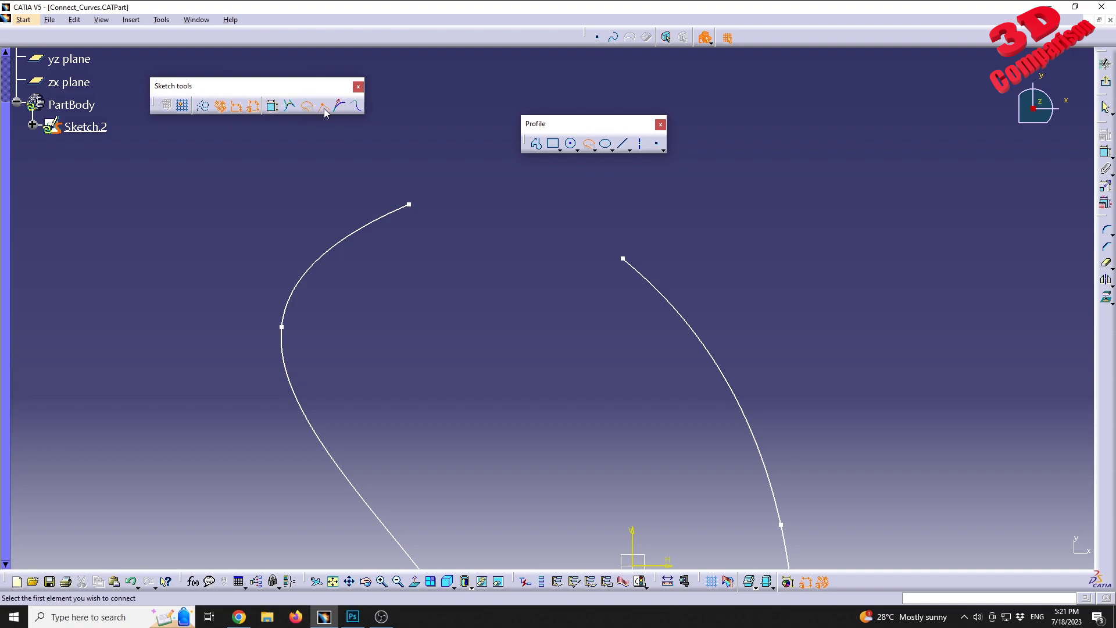
{"action": "left_click", "coordinate": [357, 107]}
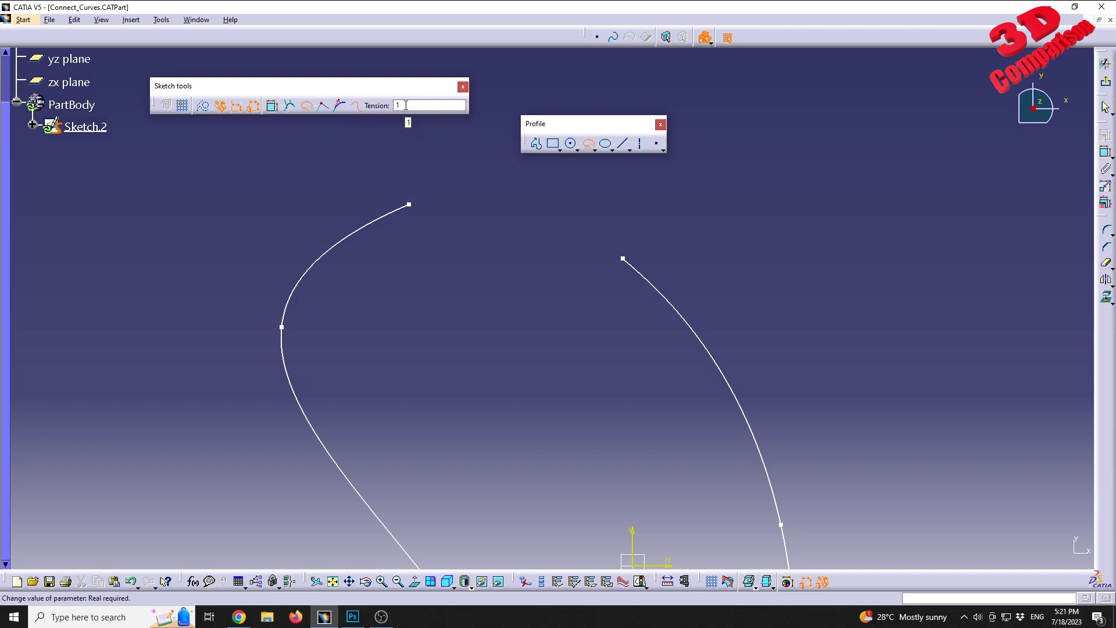
{"action": "left_click", "coordinate": [410, 205]}
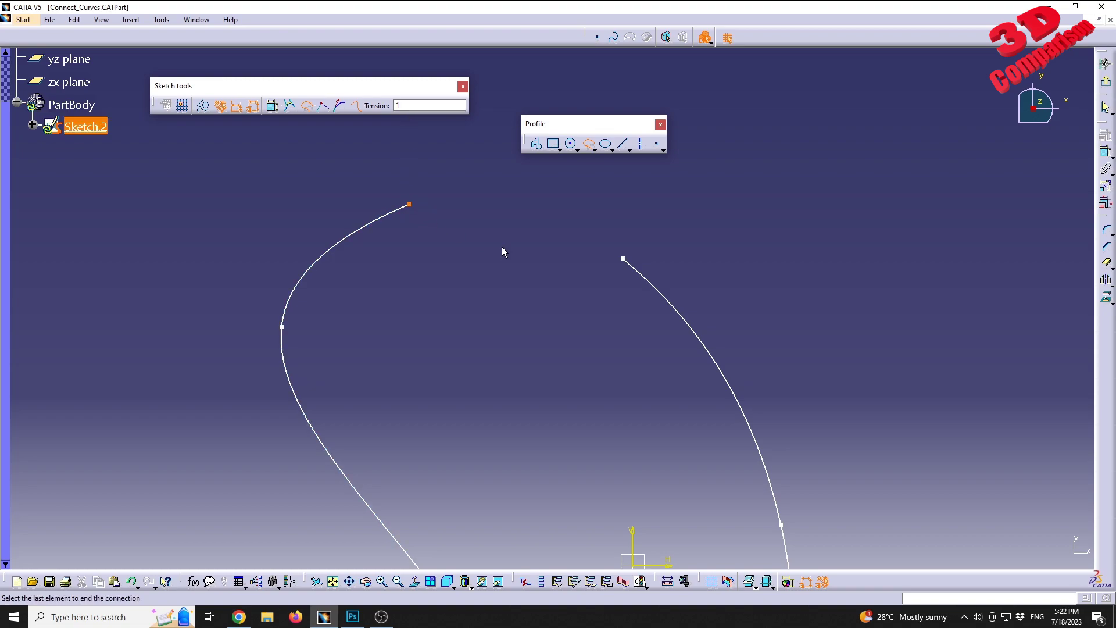
{"action": "left_click", "coordinate": [623, 259]}
{"action": "left_click", "coordinate": [427, 221]}
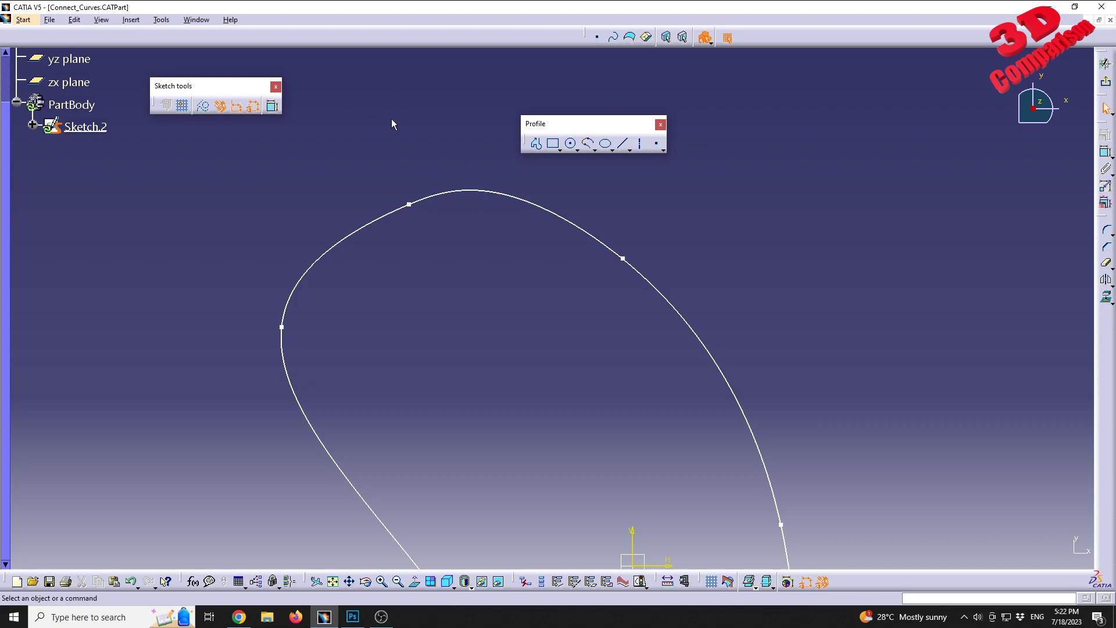
Open the connecting spline's definition and set the first curve's tension to 0.5
{"action": "double_click", "coordinate": [541, 203]}
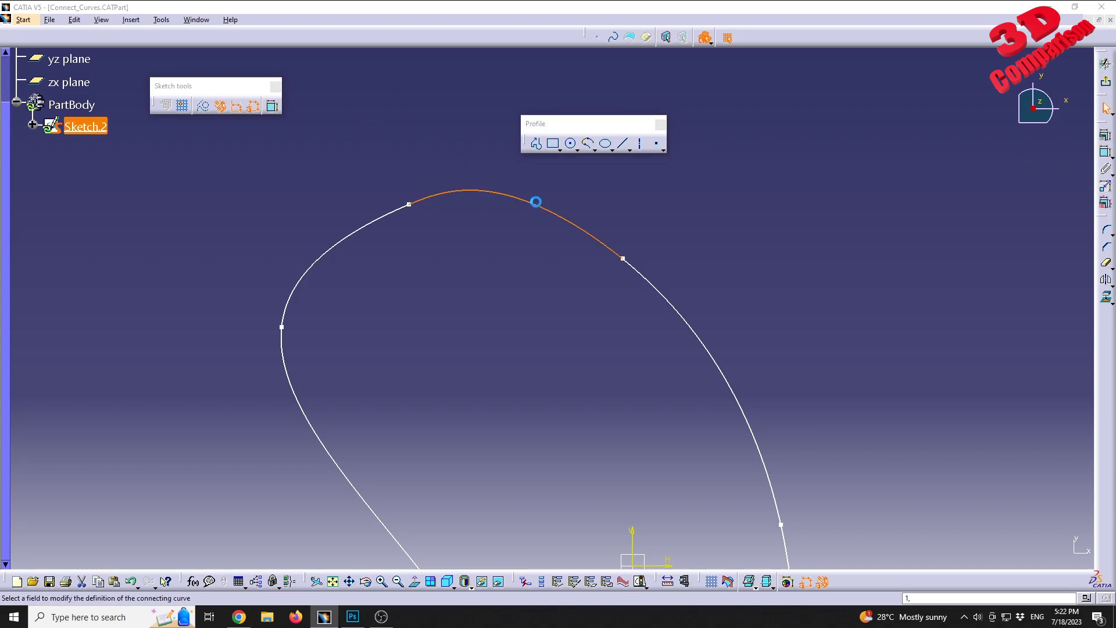
{"action": "left_click_drag", "start_coordinate": [1001, 348], "coordinate": [859, 200]}
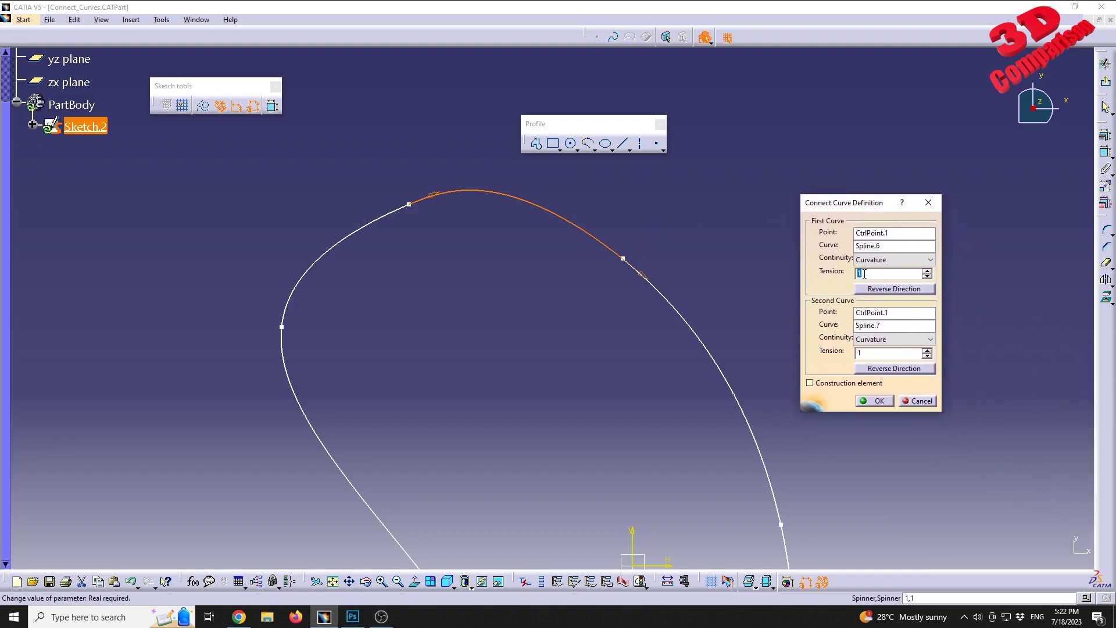
{"action": "type", "text": "0.5"}
{"action": "key", "text": "Tab"}
{"action": "middle_click_drag", "start_coordinate": [438, 287], "coordinate": [132, 237], "text": "ctrl"}
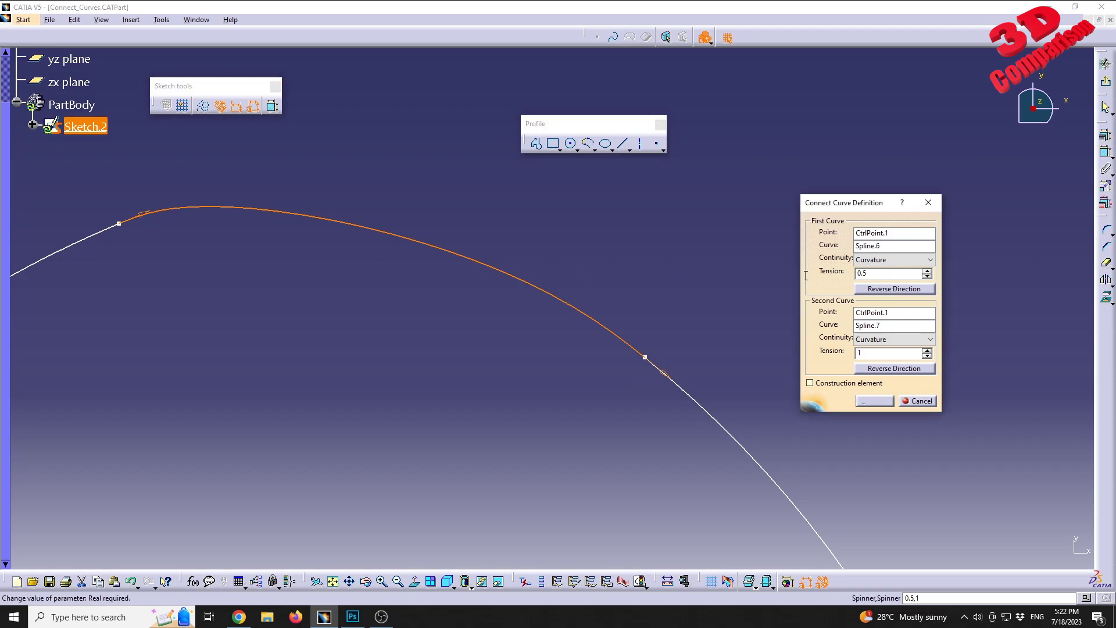
Try a tension of 0 for the first curve, and set it to 0.01
{"action": "left_click", "coordinate": [124, 230]}
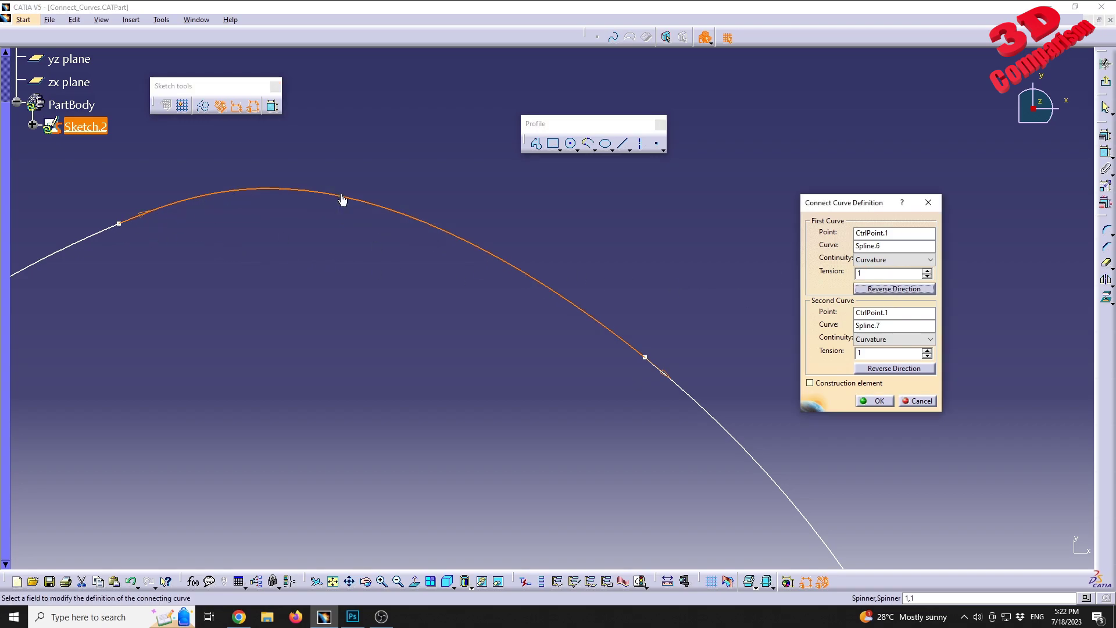
{"action": "type", "text": "0"}
{"action": "left_click", "coordinate": [119, 259]}
{"action": "left_click", "coordinate": [624, 333]}
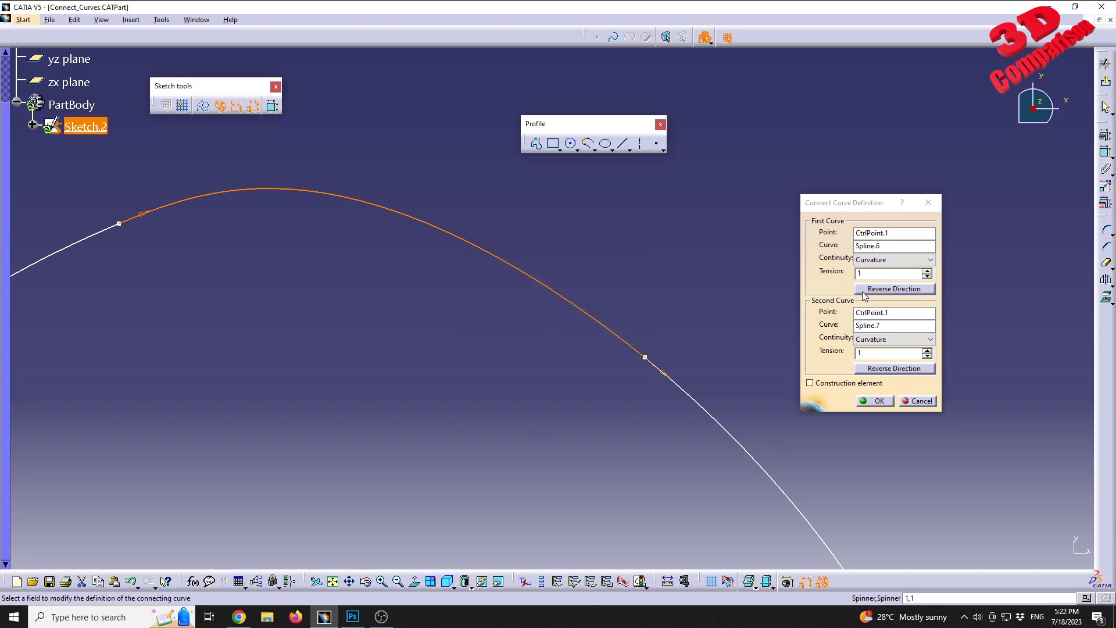
{"action": "type", "text": "0.01"}
{"action": "key", "text": "Tab"}
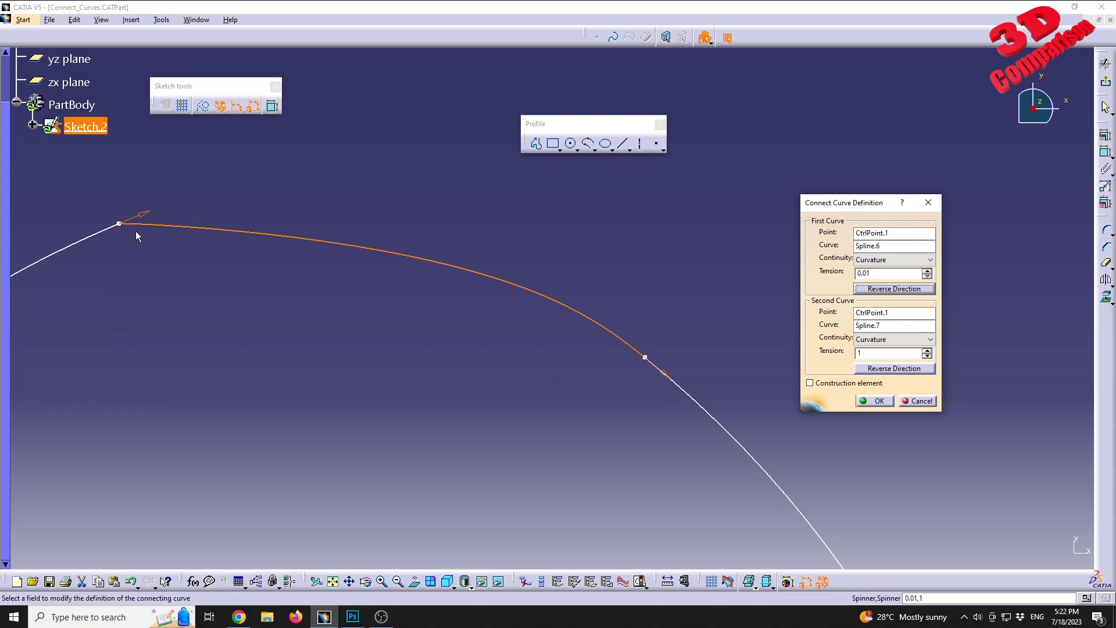
Set the first curve's tension to 1 and its continuity to Tangency
{"action": "left_click", "coordinate": [857, 274]}
{"action": "type", "text": "1"}
{"action": "key", "text": "Tab"}
{"action": "left_click", "coordinate": [892, 259]}
{"action": "left_click", "coordinate": [891, 280]}
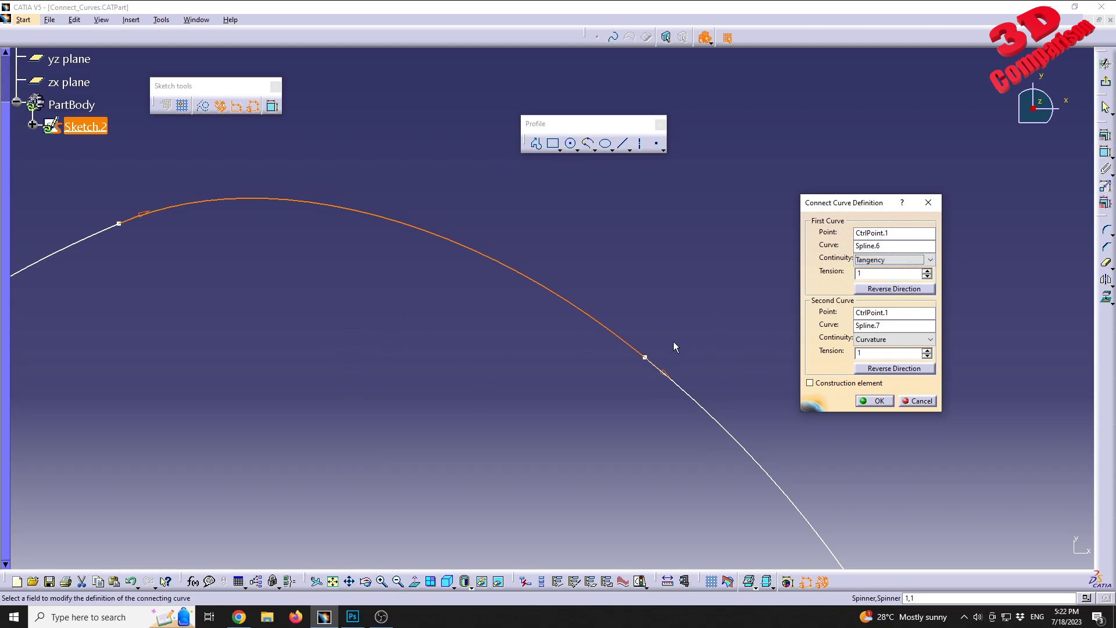
Reverse the connection direction at the first curve's end point twice, restoring the original direction each time
{"action": "left_click", "coordinate": [146, 217]}
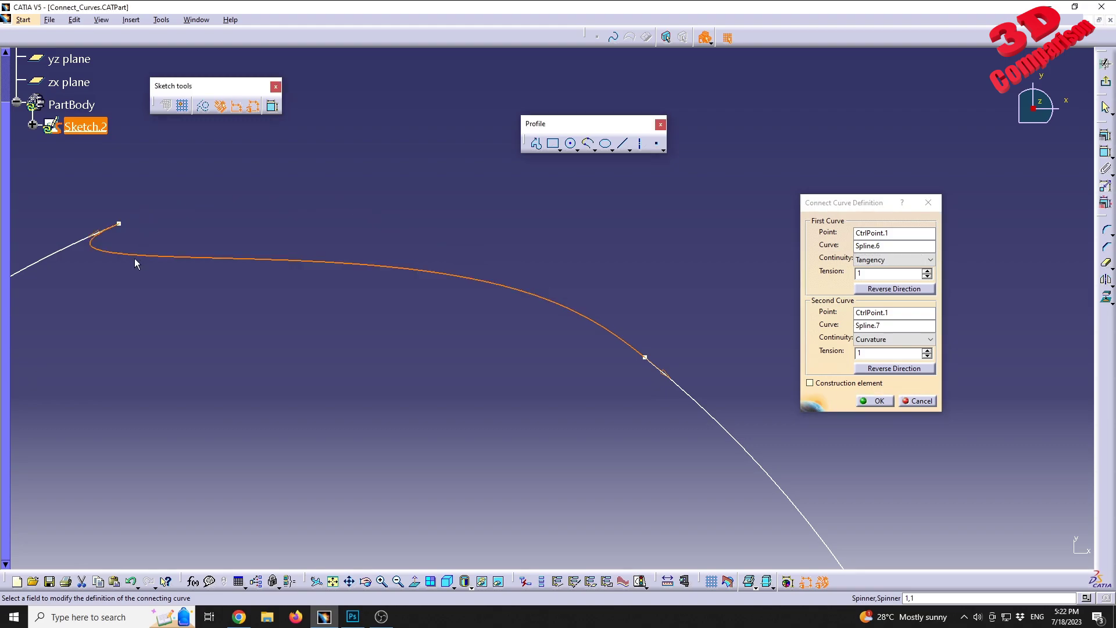
{"action": "middle_click_drag", "start_coordinate": [119, 271], "coordinate": [187, 295]}
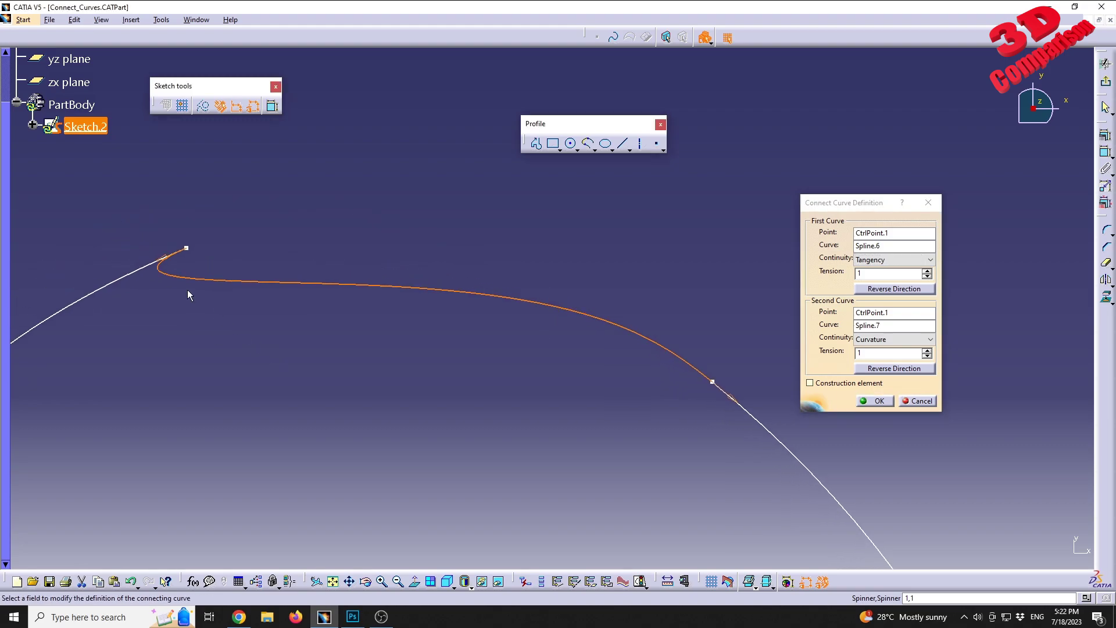
{"action": "left_click", "coordinate": [165, 262]}
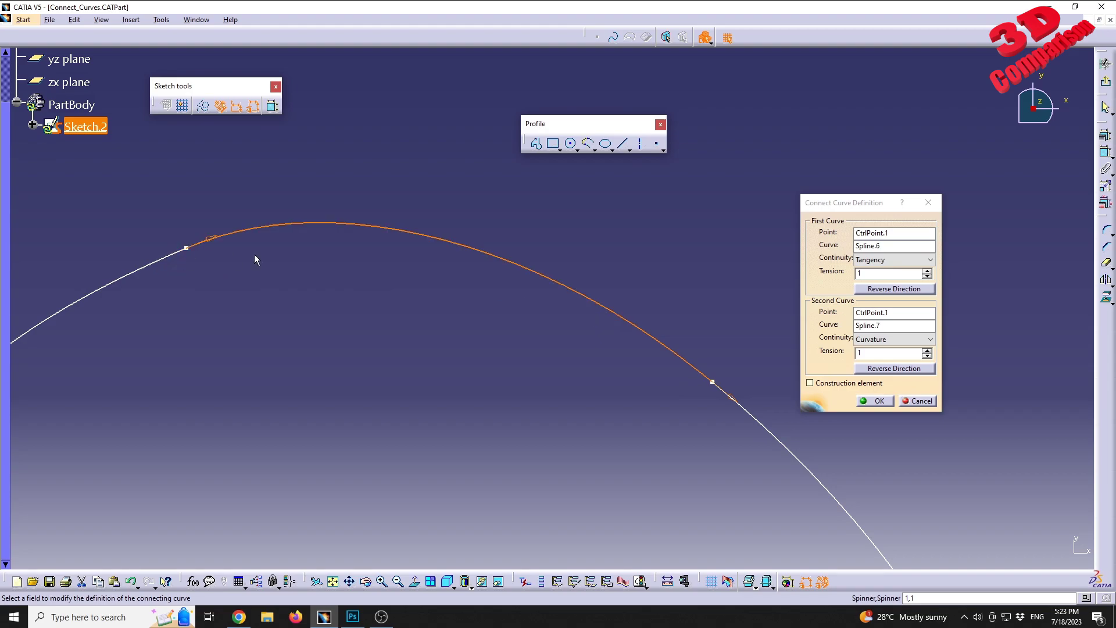
{"action": "left_click", "coordinate": [208, 243]}
{"action": "middle_click_drag", "start_coordinate": [209, 243], "coordinate": [395, 307]}
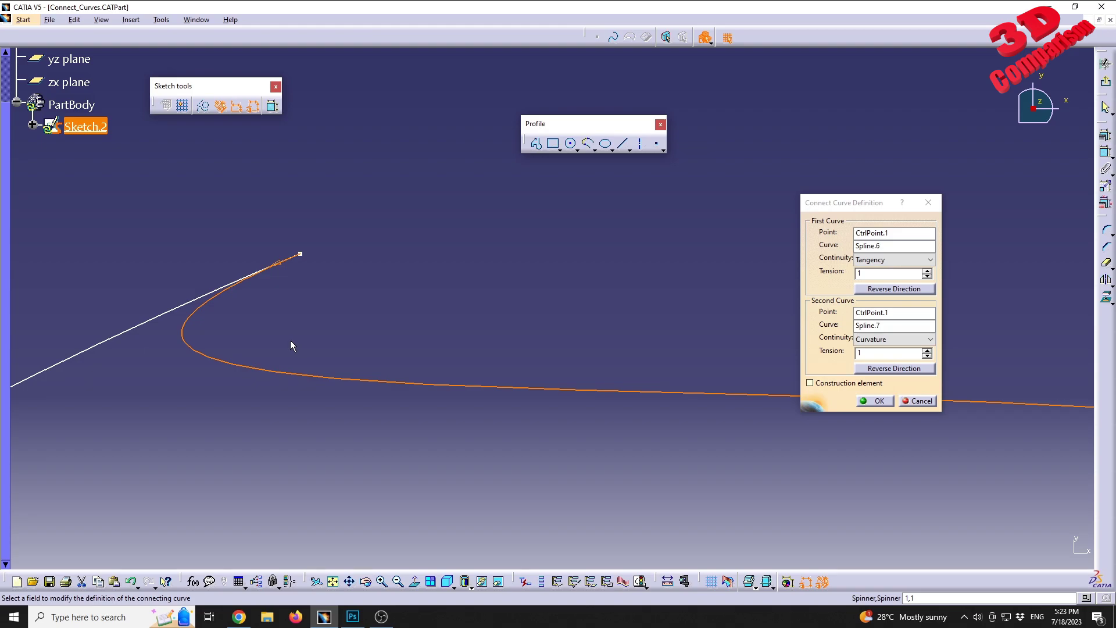
{"action": "left_click", "coordinate": [276, 269]}
{"action": "middle_click_drag", "start_coordinate": [544, 275], "coordinate": [416, 317]}
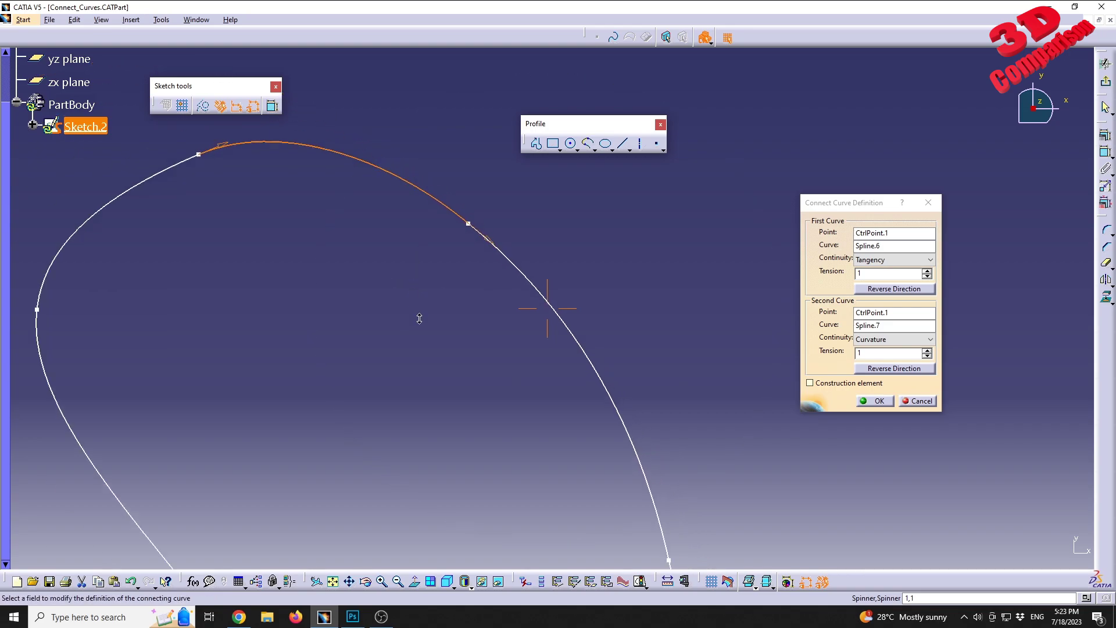
Reverse the connection direction at the second curve's end point, restore it, and accept the connect curve definition
{"action": "left_click", "coordinate": [491, 244]}
{"action": "middle_click_drag", "start_coordinate": [466, 246], "coordinate": [565, 317]}
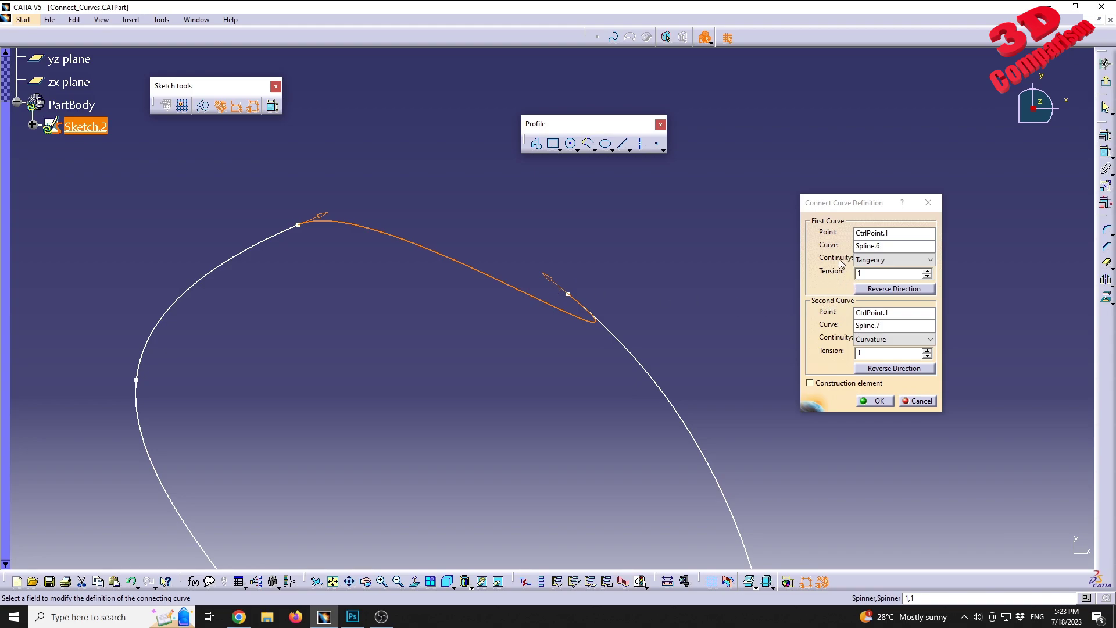
{"action": "left_click", "coordinate": [552, 286]}
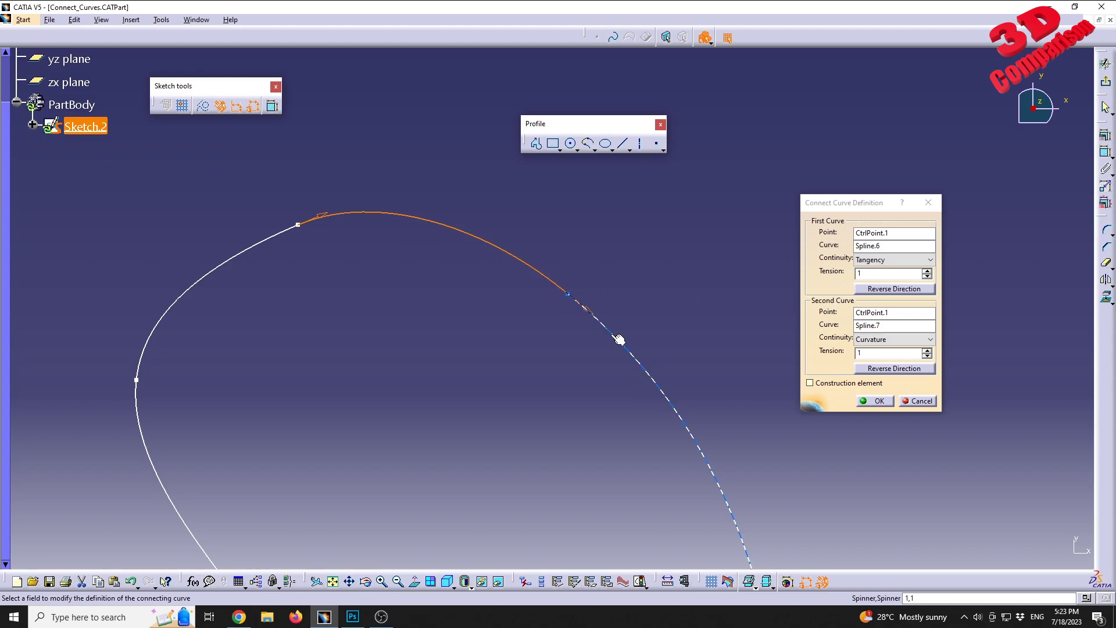
{"action": "left_click", "coordinate": [878, 401]}
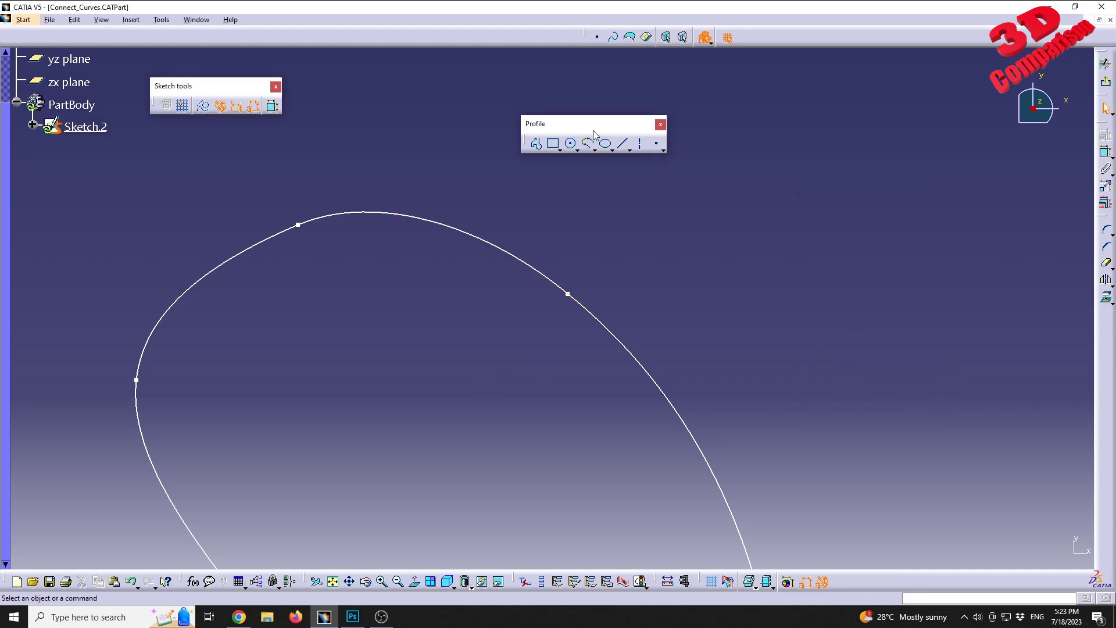
Move the floating Profile tools beside the Sketch tools and start the Connect command
{"action": "left_click_drag", "start_coordinate": [587, 123], "coordinate": [368, 85]}
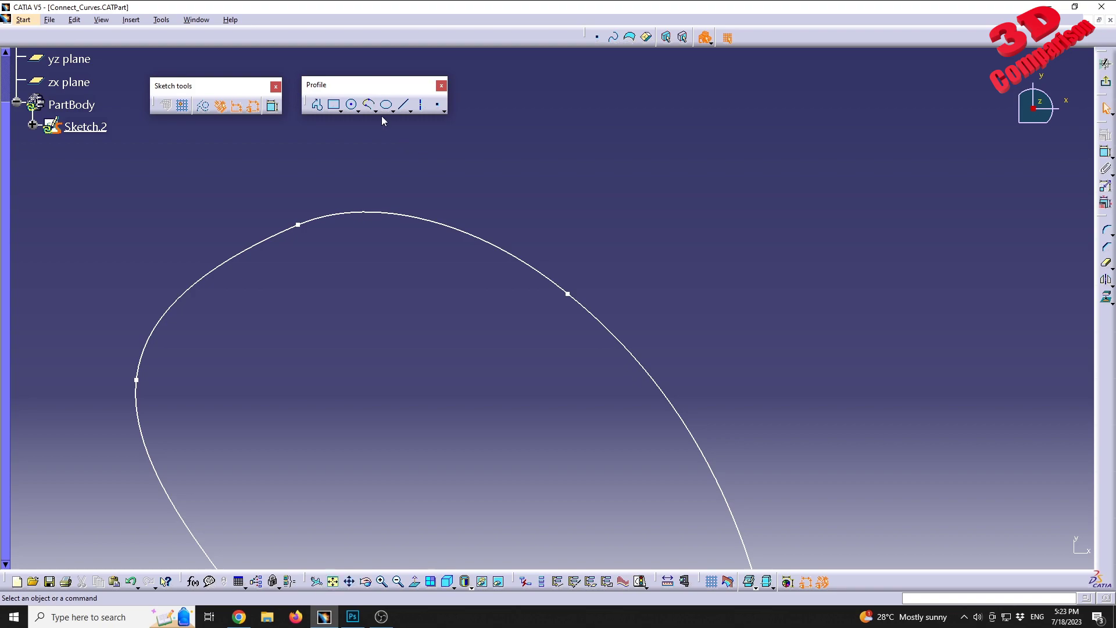
{"action": "left_click", "coordinate": [374, 110]}
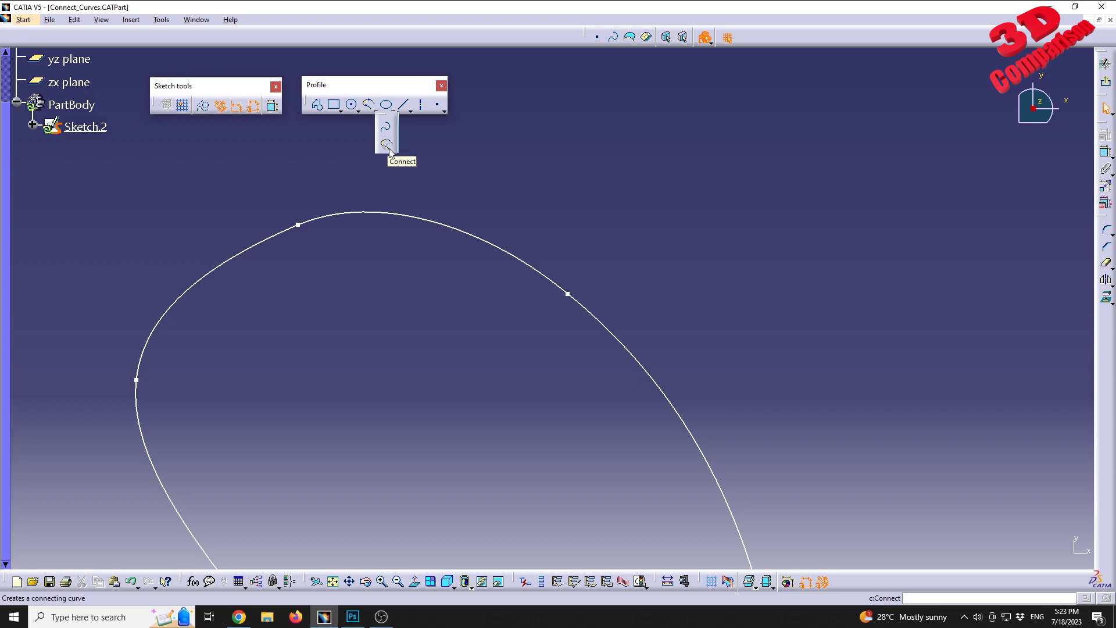
{"action": "left_click", "coordinate": [388, 146]}
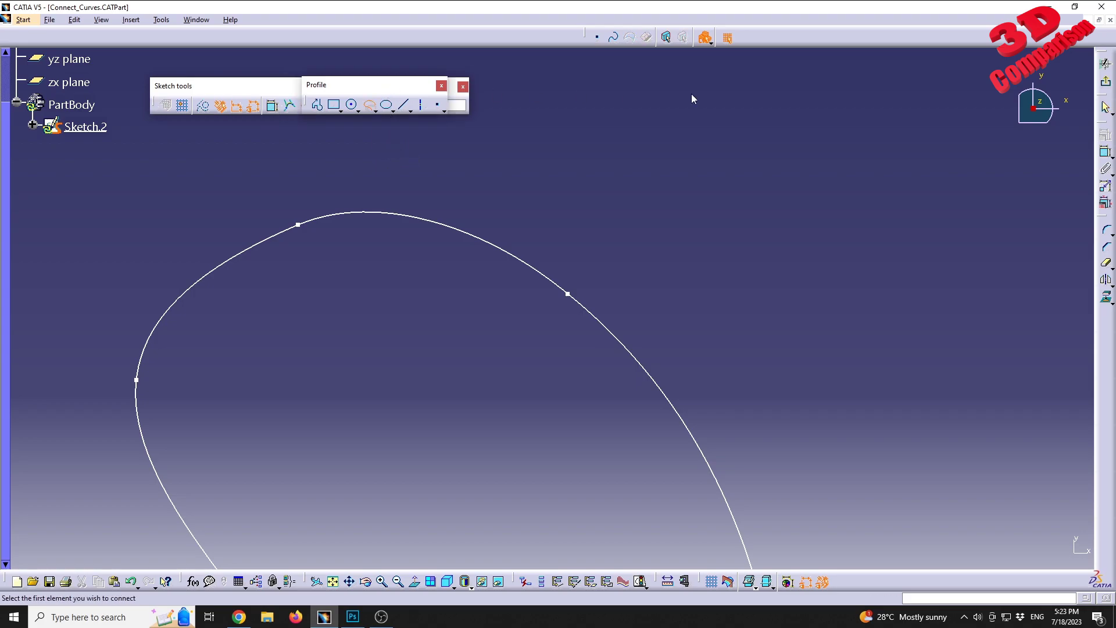